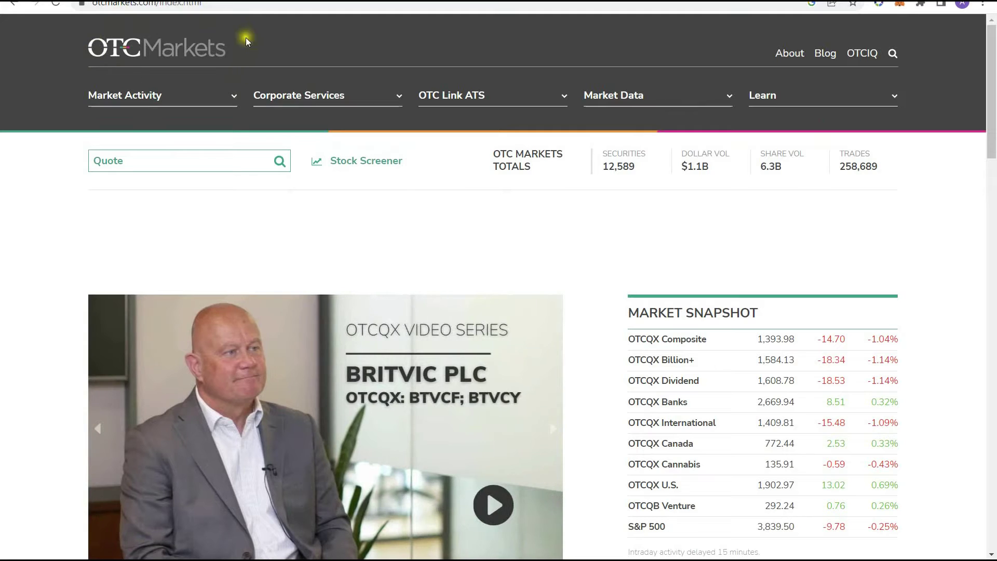
# Look over the Stock Screener's Markets, Growth and Performance filter groups and the securities table.
pyautogui.moveTo(116, 105)
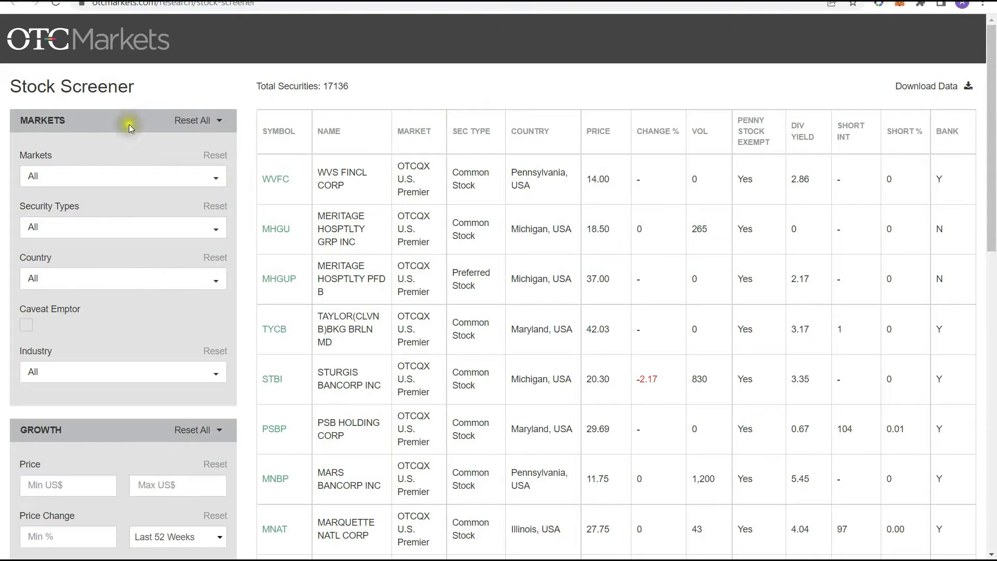
pyautogui.scroll(-4, 131, 294)
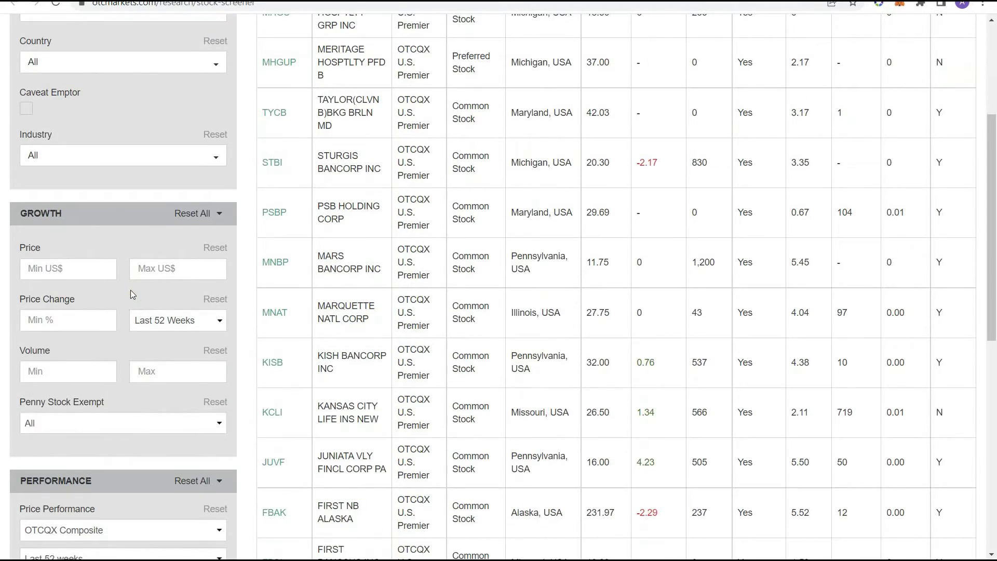
pyautogui.scroll(-6, 130, 290)
pyautogui.scroll(10, 130, 387)
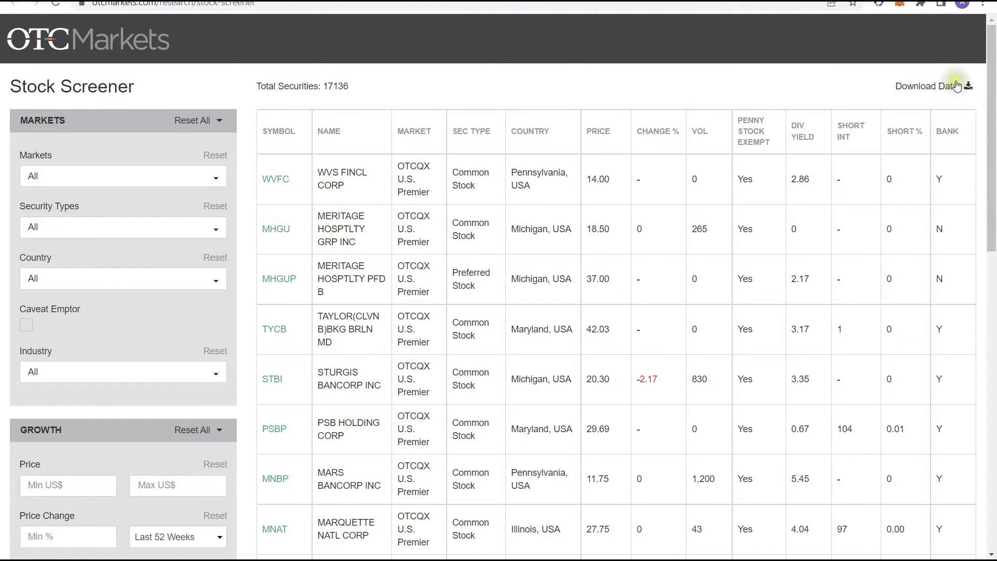
pyautogui.click(624, 123)
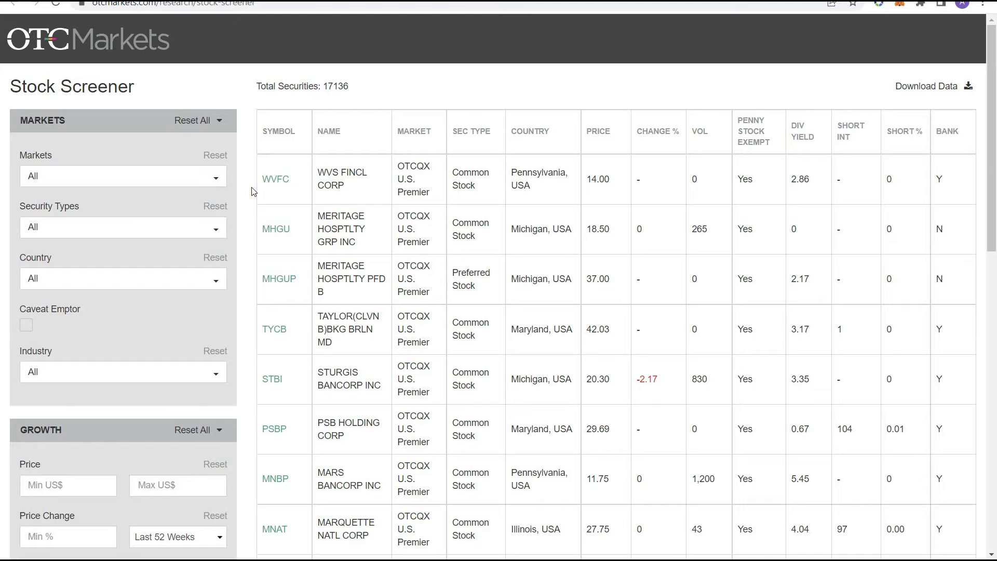
# Review the market tiers offered by the Markets filter, including OTCQX, OTCQB, Pink, Expert Market and Grey.
pyautogui.click(205, 181)
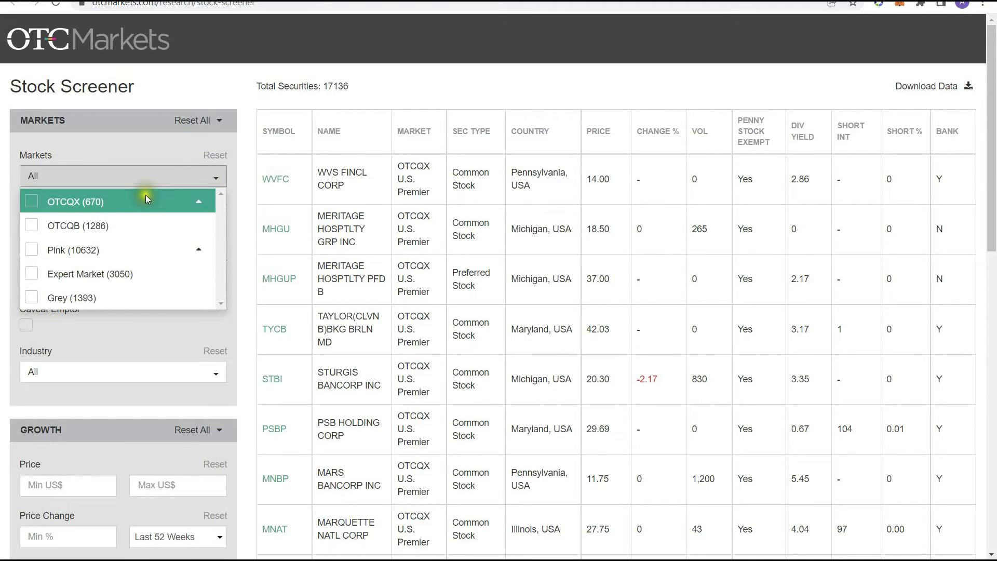
pyautogui.scroll(-2, 150, 236)
pyautogui.scroll(2, 151, 244)
pyautogui.click(135, 218)
pyautogui.click(128, 203)
pyautogui.click(136, 222)
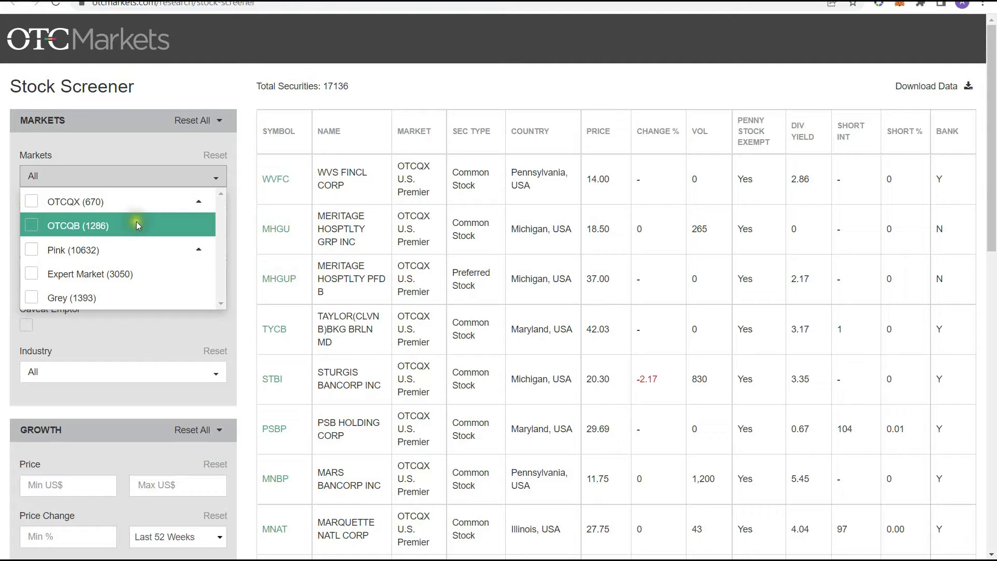
pyautogui.click(111, 273)
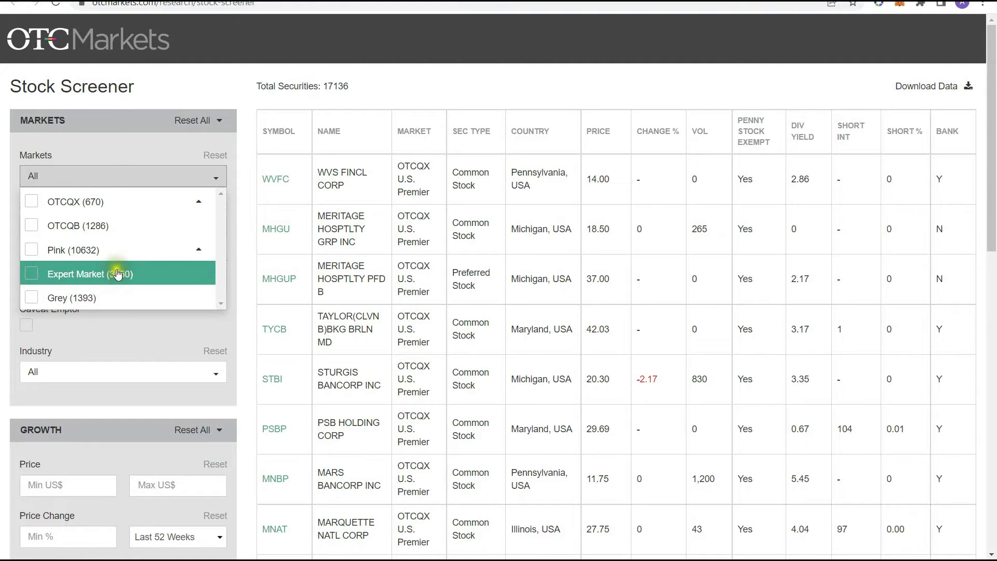
pyautogui.click(94, 300)
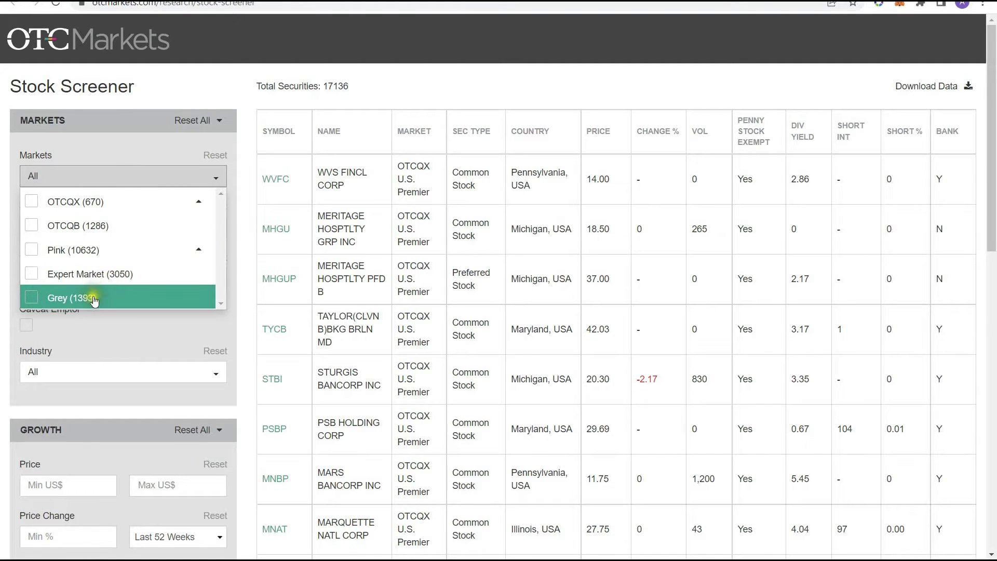
pyautogui.click(152, 209)
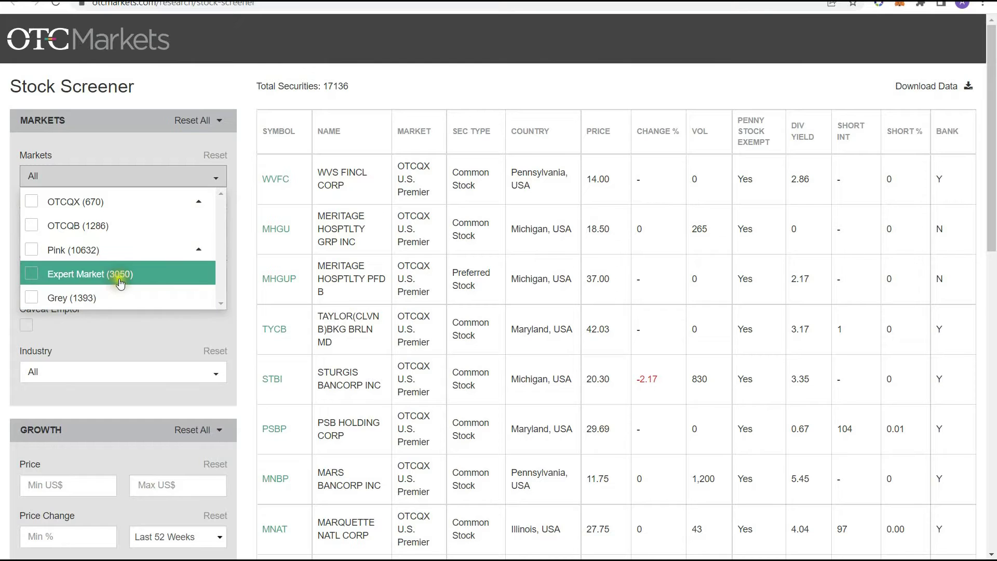
pyautogui.click(212, 139)
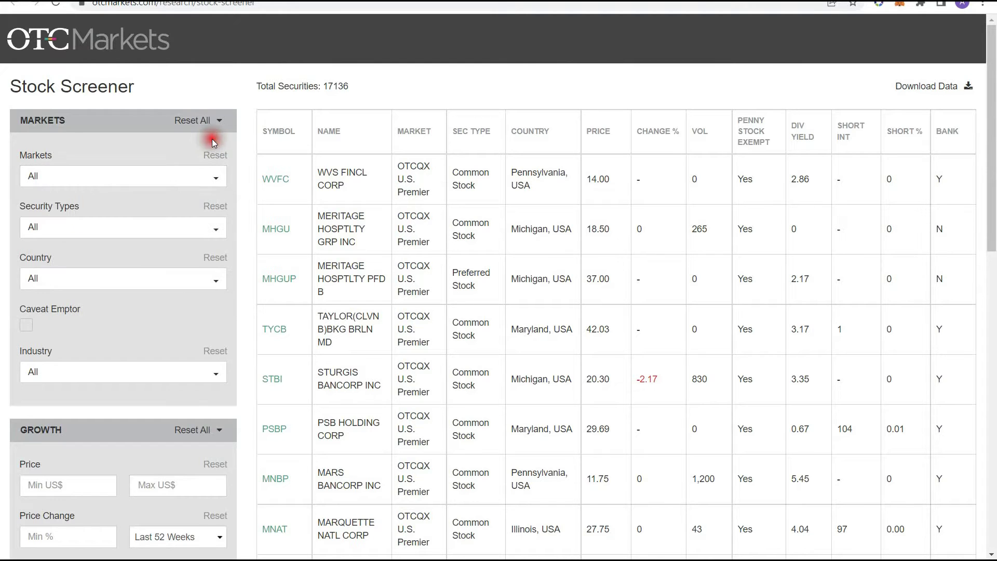
# Review the available security types and restrict the screener to Common Stock.
pyautogui.scroll(-2, 235, 188)
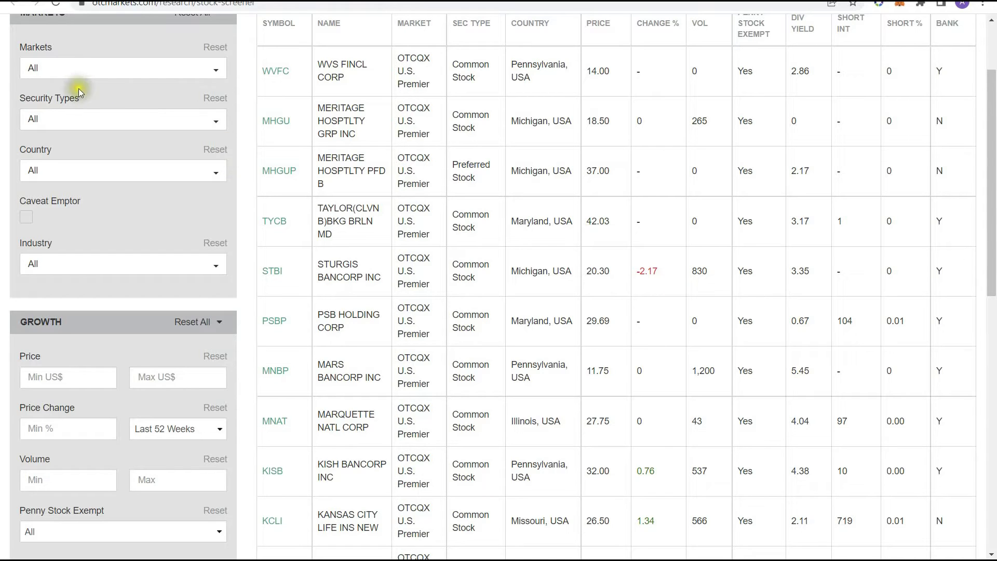
pyautogui.click(99, 119)
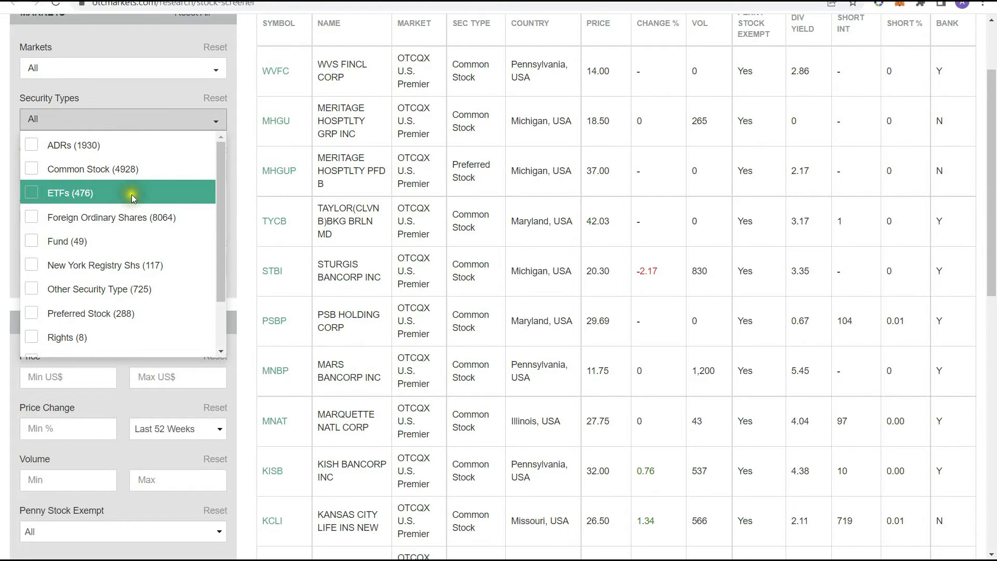
pyautogui.click(165, 254)
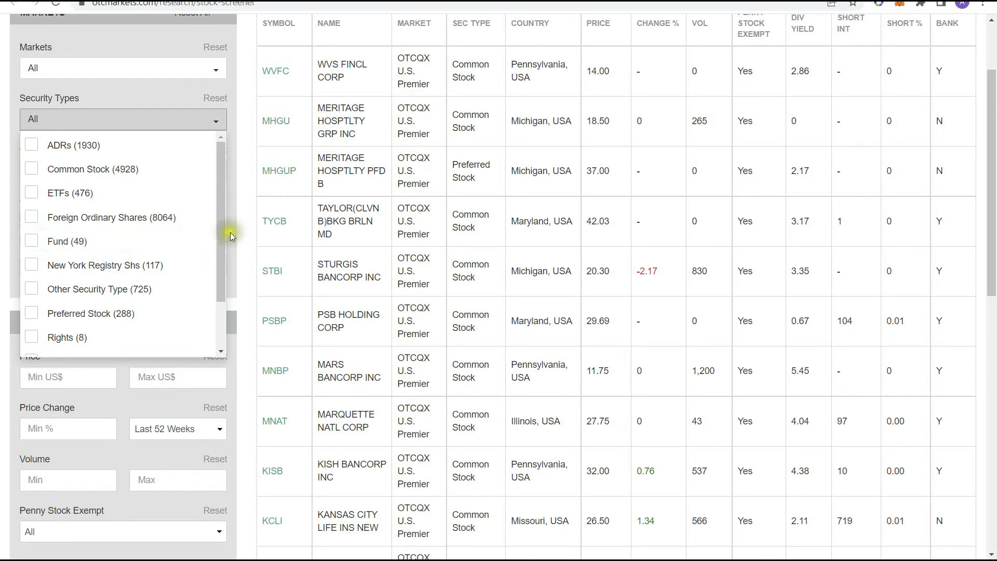
pyautogui.moveTo(220, 230); pyautogui.dragTo(216, 281)
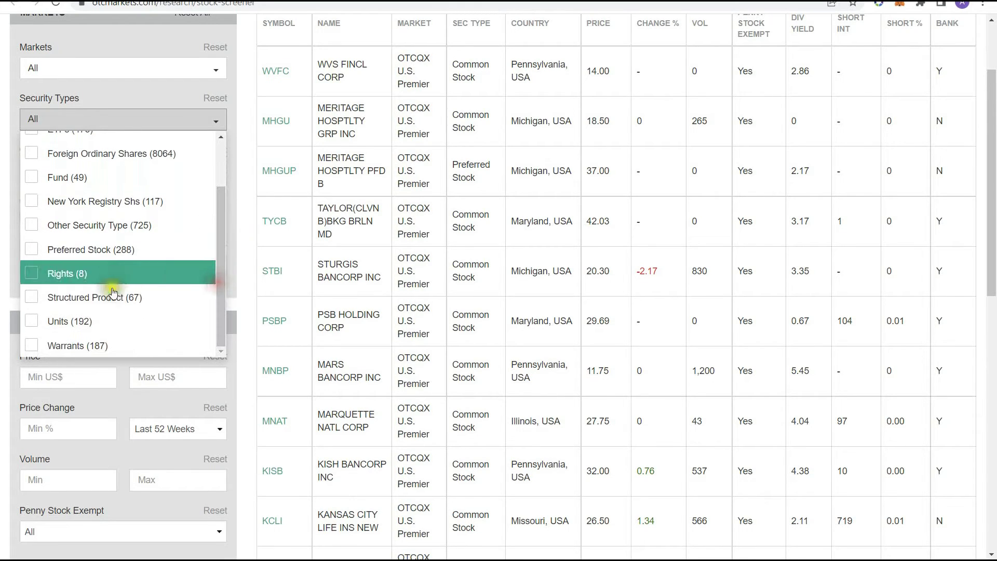
pyautogui.scroll(2, 135, 302)
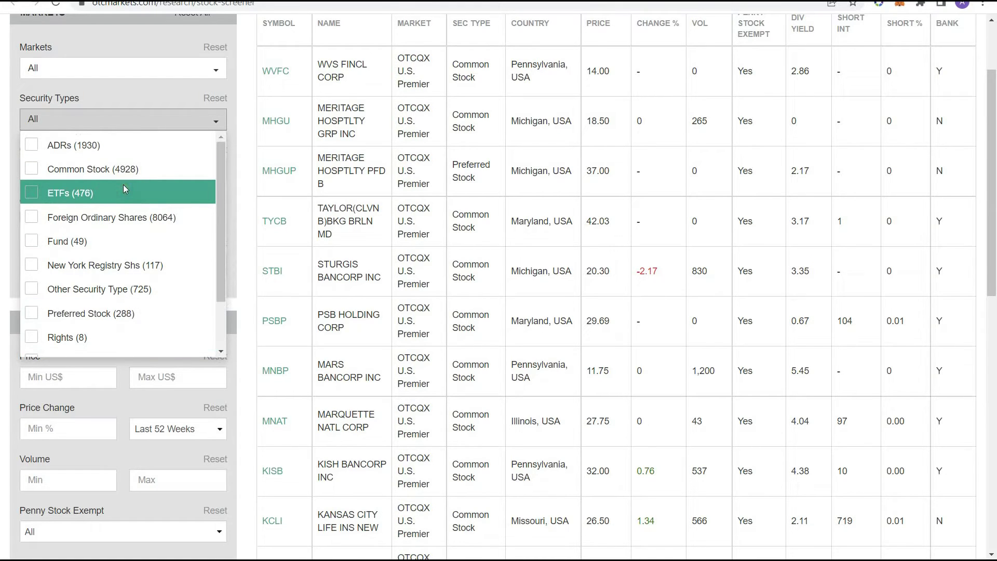
pyautogui.click(144, 173)
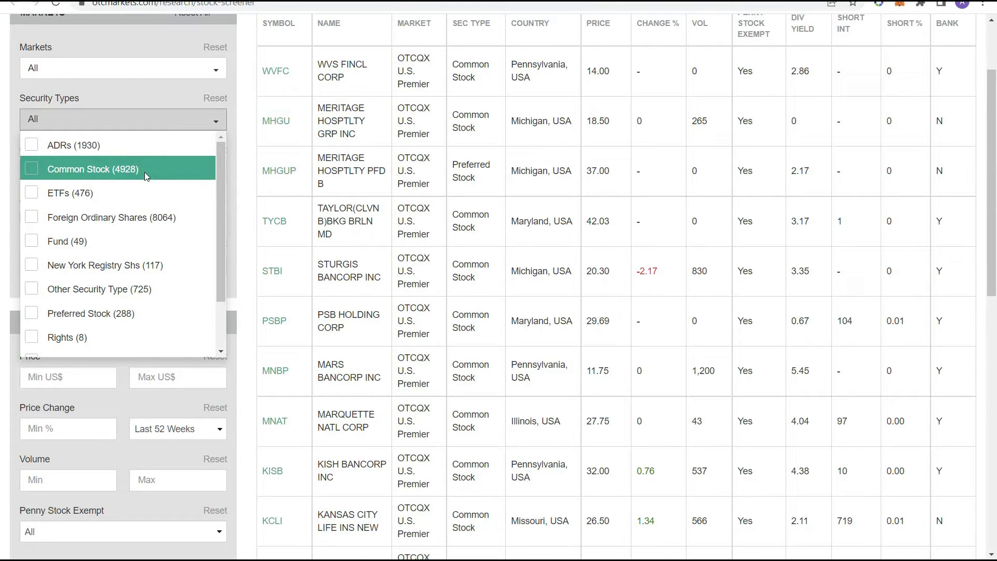
pyautogui.click(135, 168)
pyautogui.click(136, 150)
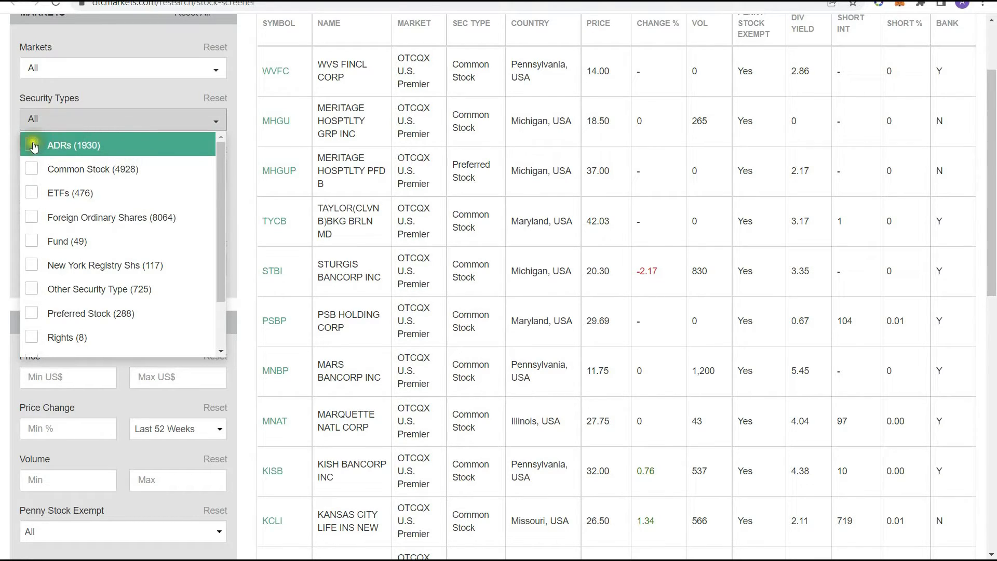
pyautogui.click(210, 151)
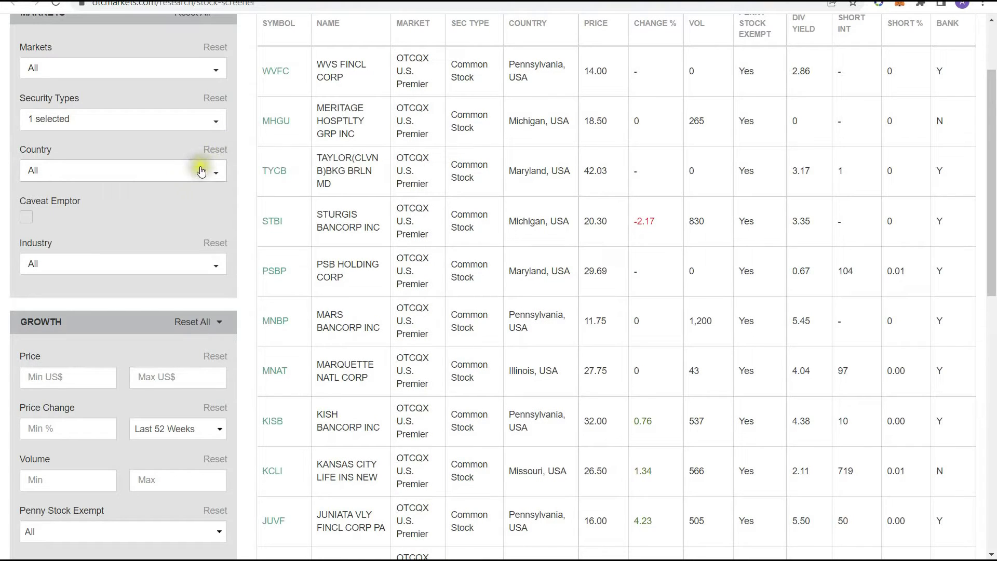
# Browse the Country filter's options and restrict the screener to USA and Canada.
pyautogui.click(129, 178)
pyautogui.click(96, 171)
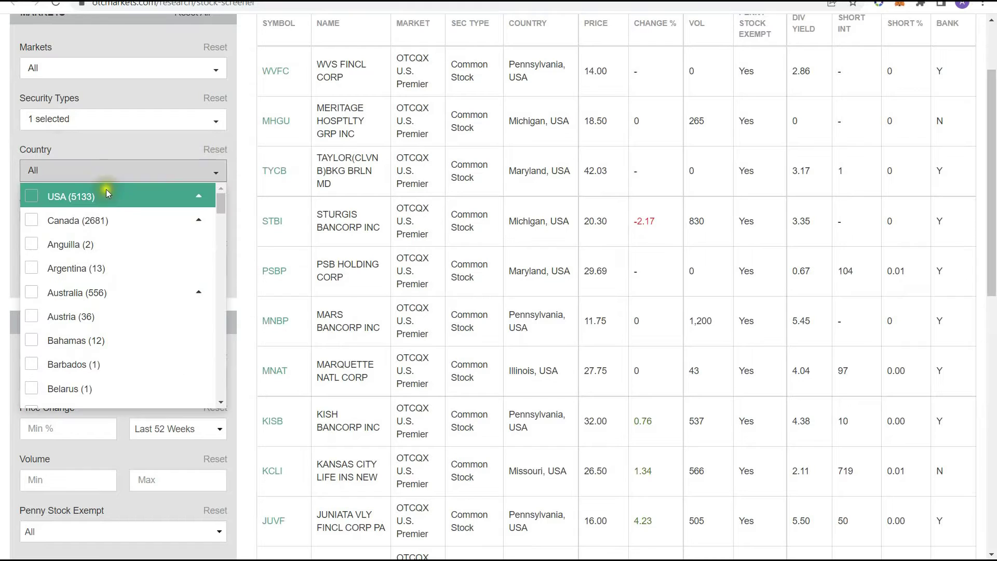
pyautogui.scroll(-10, 130, 224)
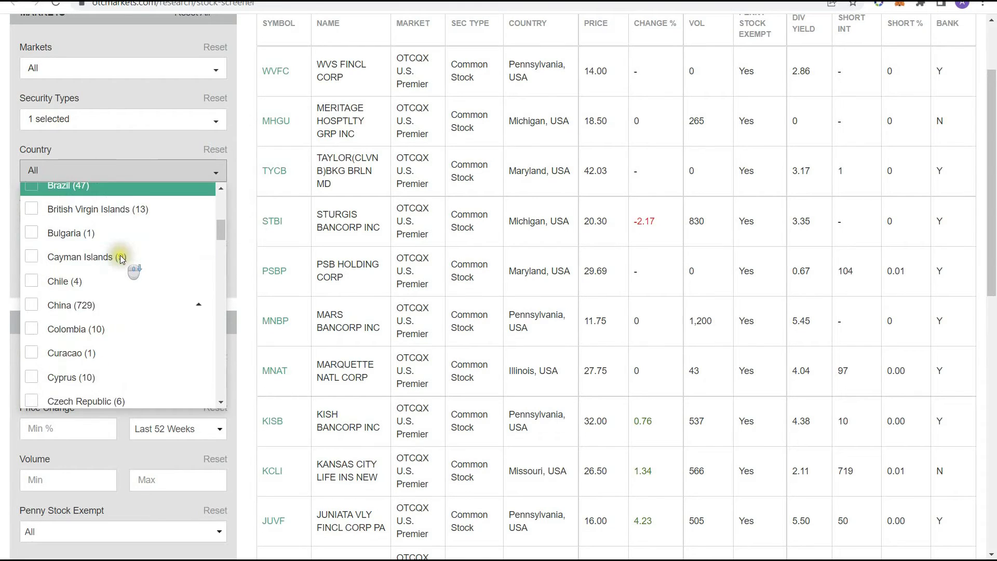
pyautogui.scroll(-14, 169, 279)
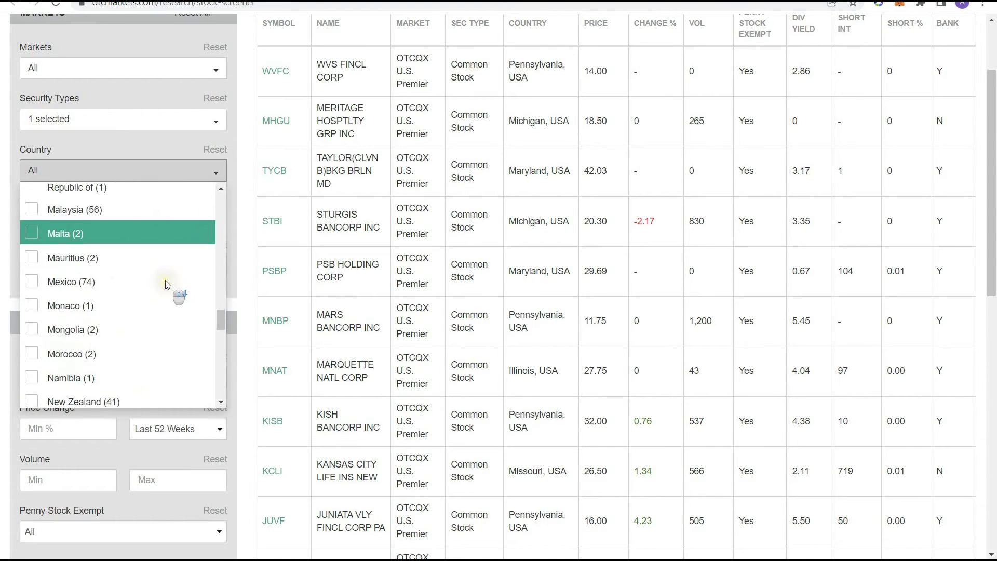
pyautogui.scroll(-8, 168, 284)
pyautogui.scroll(20, 169, 284)
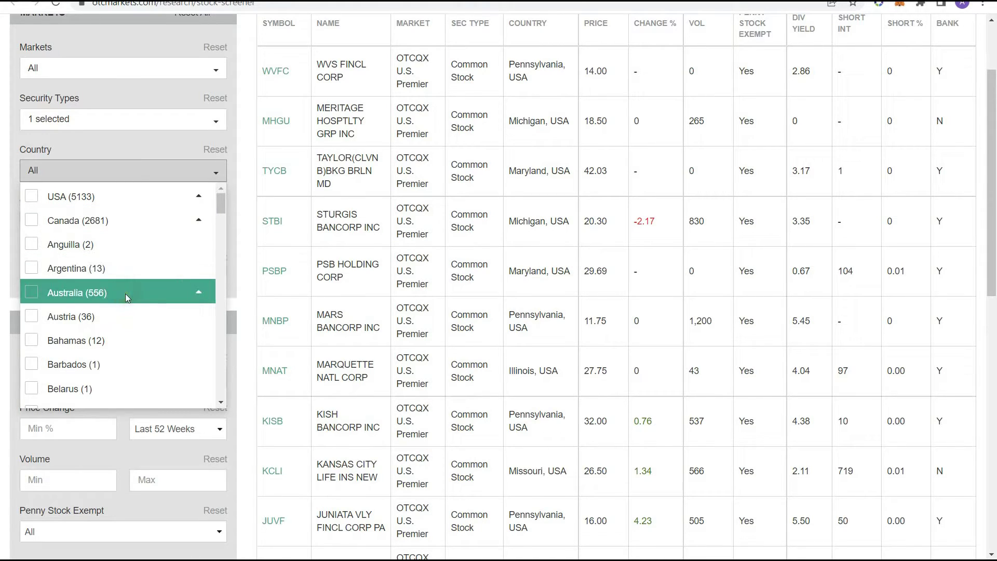
pyautogui.scroll(-6, 126, 294)
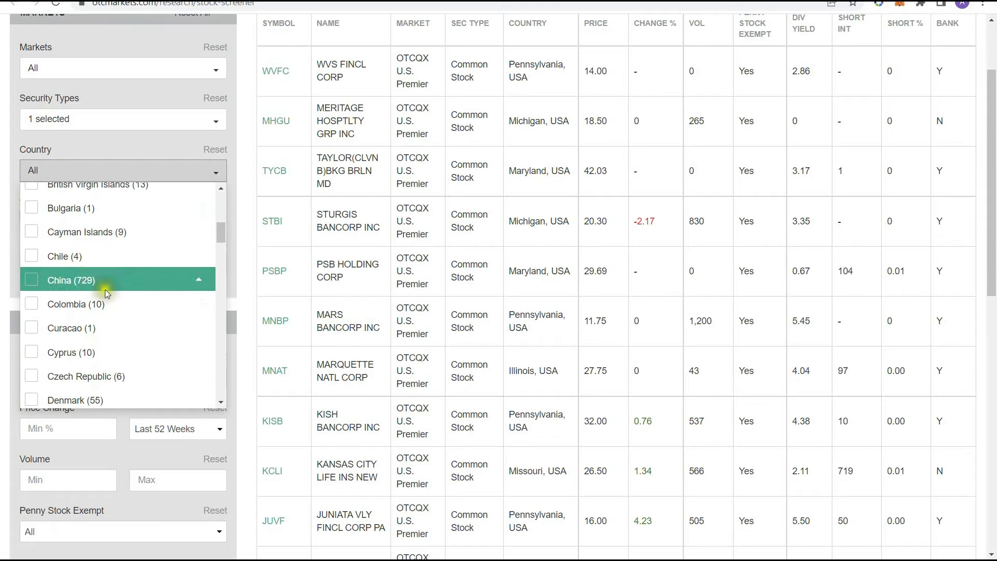
pyautogui.scroll(-10, 117, 325)
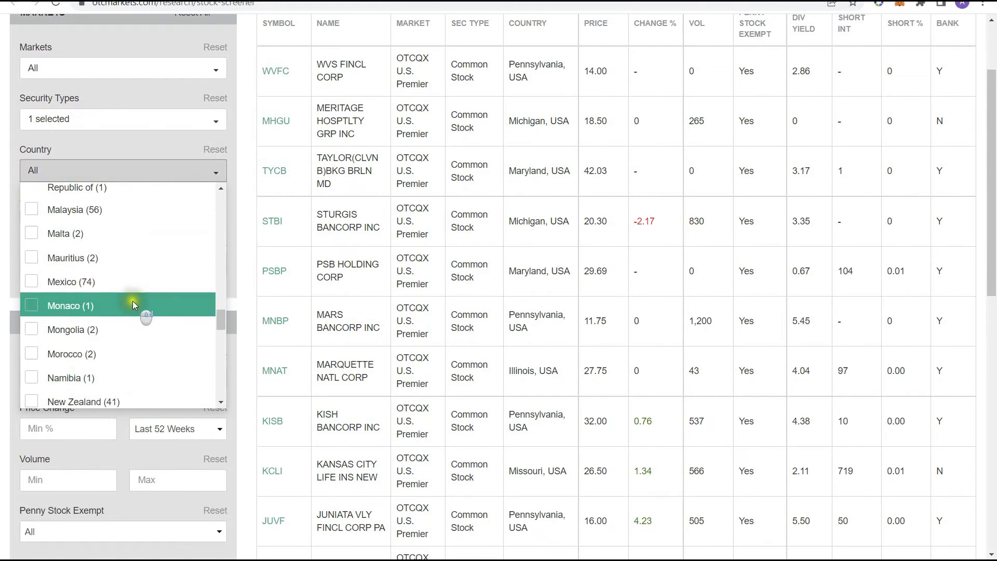
pyautogui.scroll(-6, 132, 300)
pyautogui.scroll(20, 133, 300)
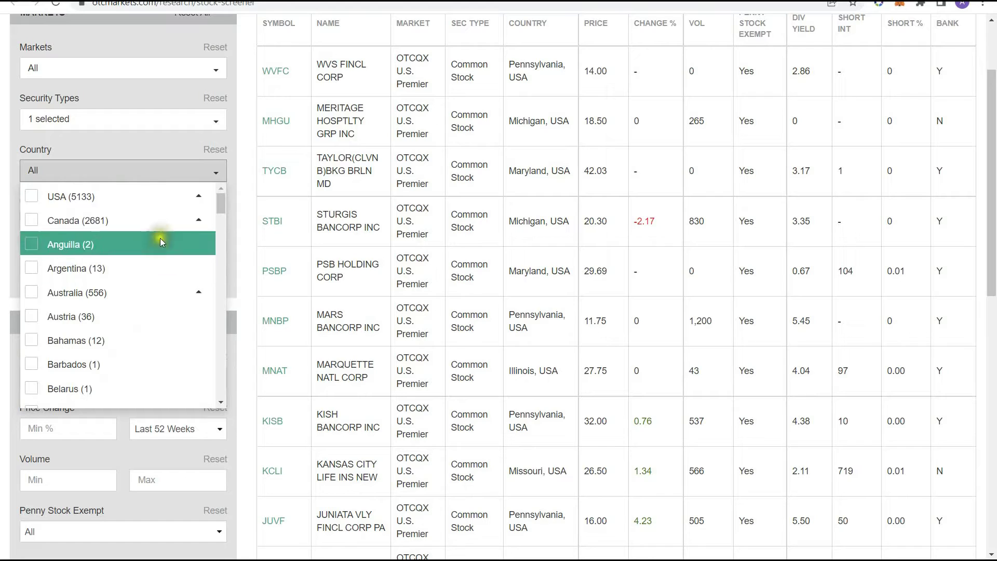
pyautogui.click(31, 196)
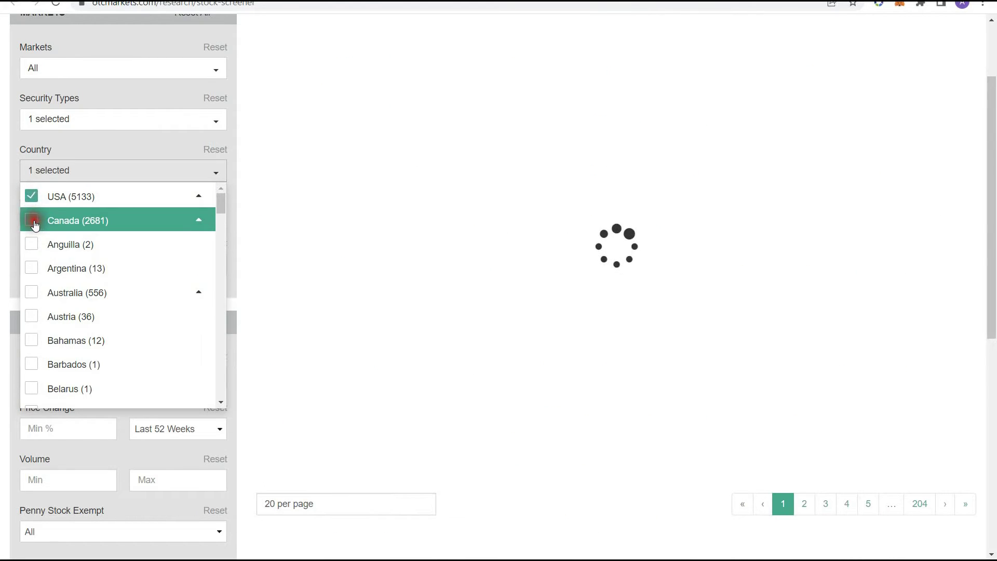
pyautogui.click(33, 222)
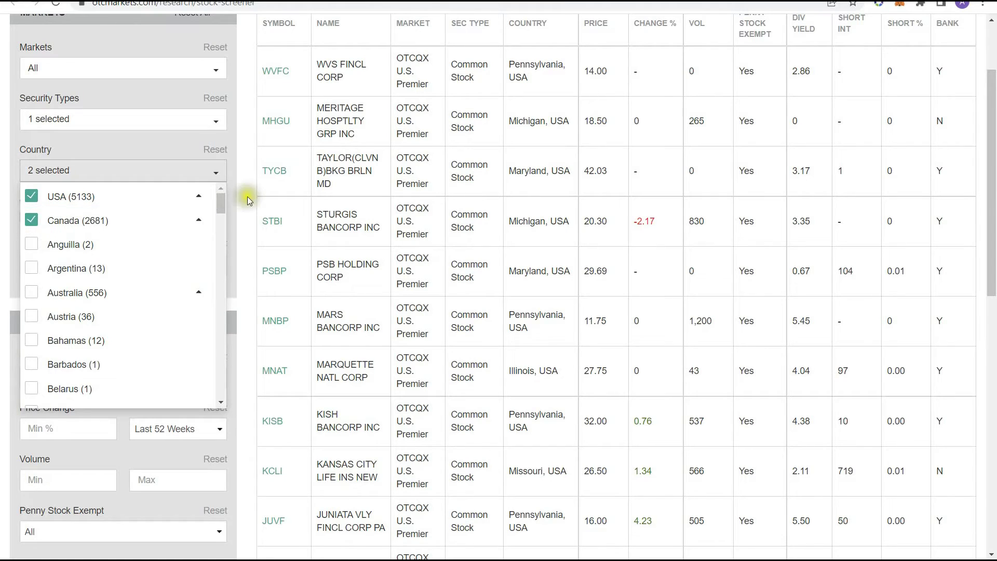
pyautogui.click(251, 184)
# Browse the Industry filter's alphabetical list of industries, from mineral products through management services, oil and gas, and prepackaged software.
pyautogui.scroll(-2, 251, 187)
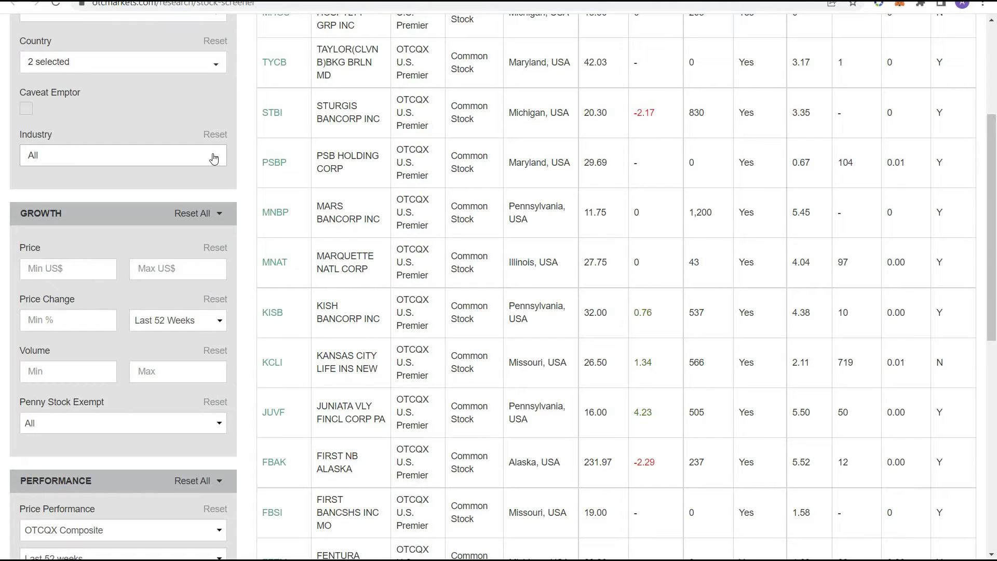
pyautogui.click(214, 157)
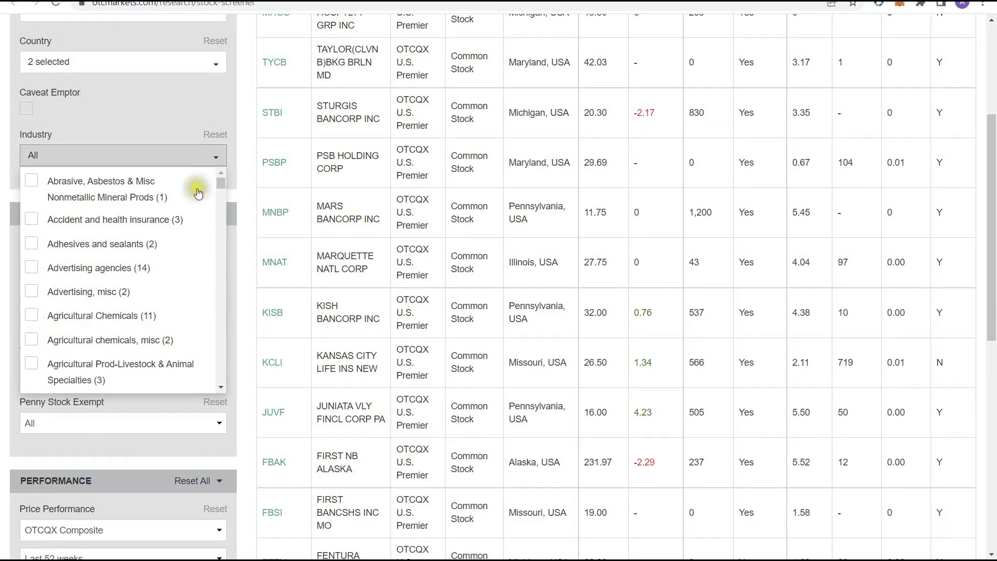
pyautogui.moveTo(221, 184); pyautogui.dragTo(220, 269)
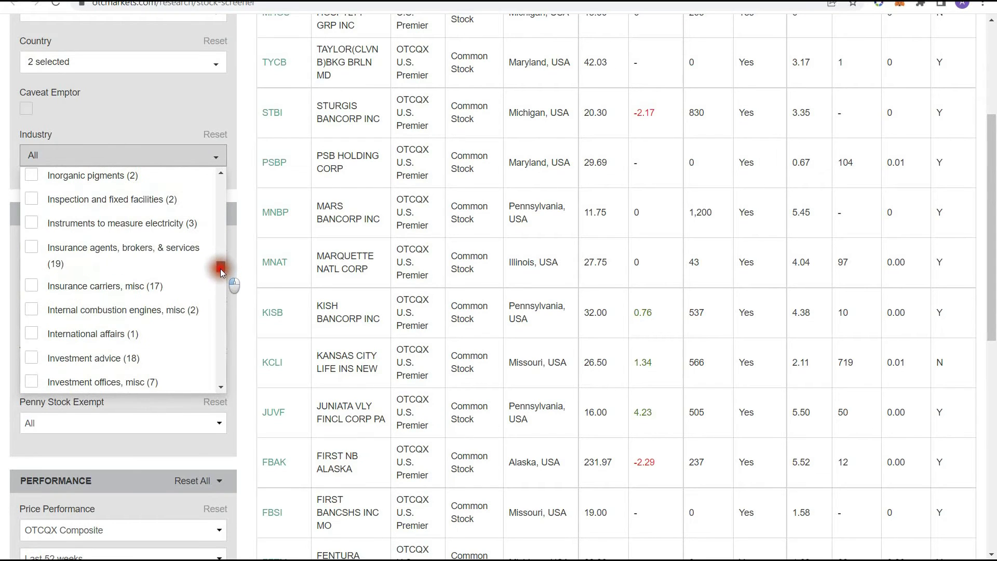
pyautogui.scroll(-1, 168, 286)
pyautogui.scroll(-5, 168, 285)
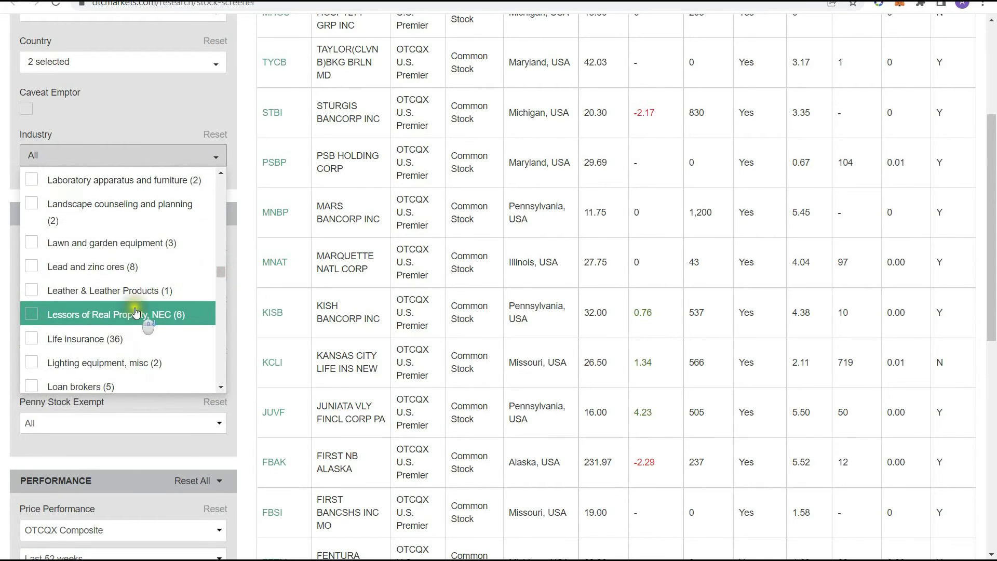
pyautogui.scroll(-4, 130, 340)
pyautogui.scroll(-4, 114, 343)
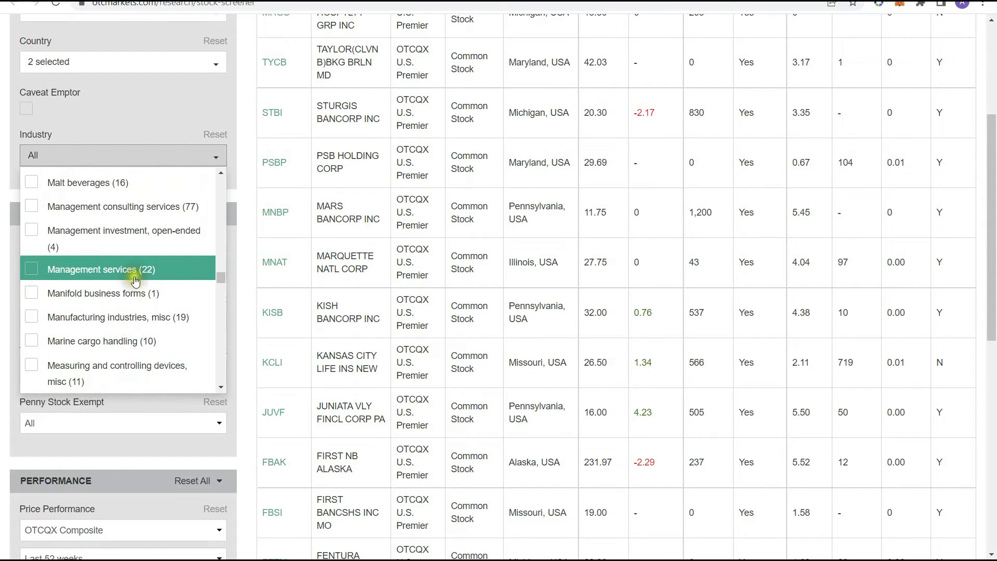
pyautogui.click(134, 319)
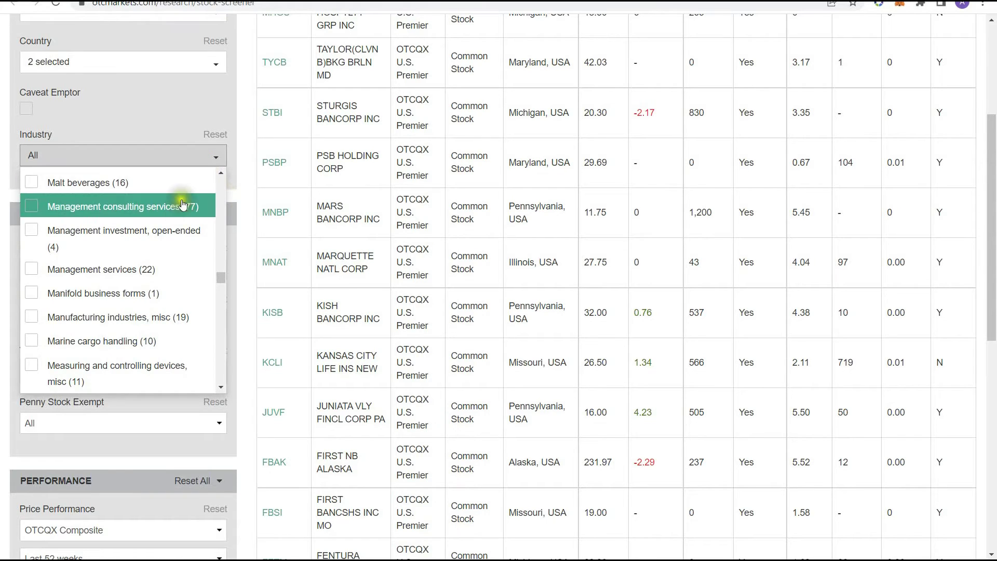
pyautogui.scroll(-6, 183, 223)
pyautogui.scroll(-10, 182, 226)
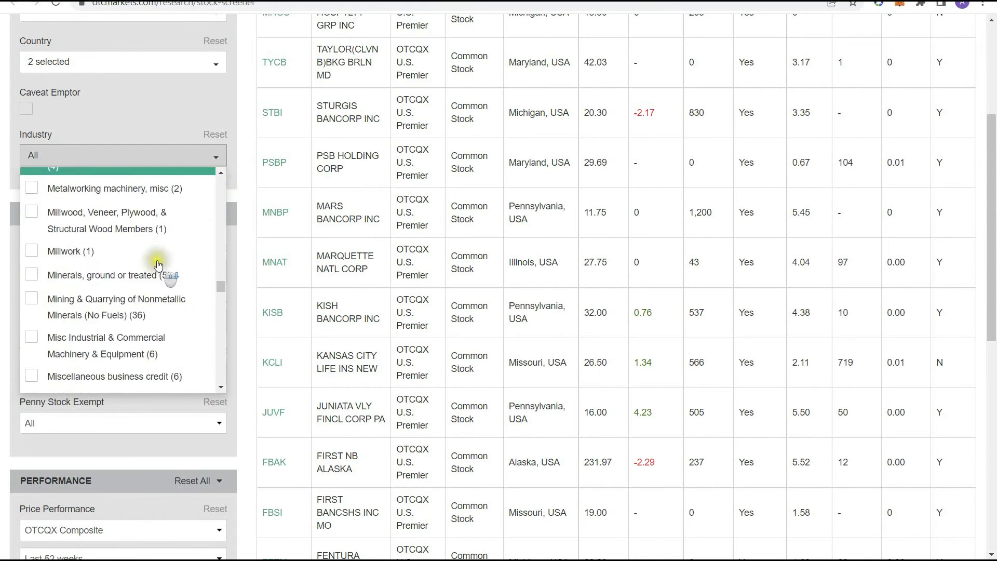
pyautogui.scroll(-10, 156, 270)
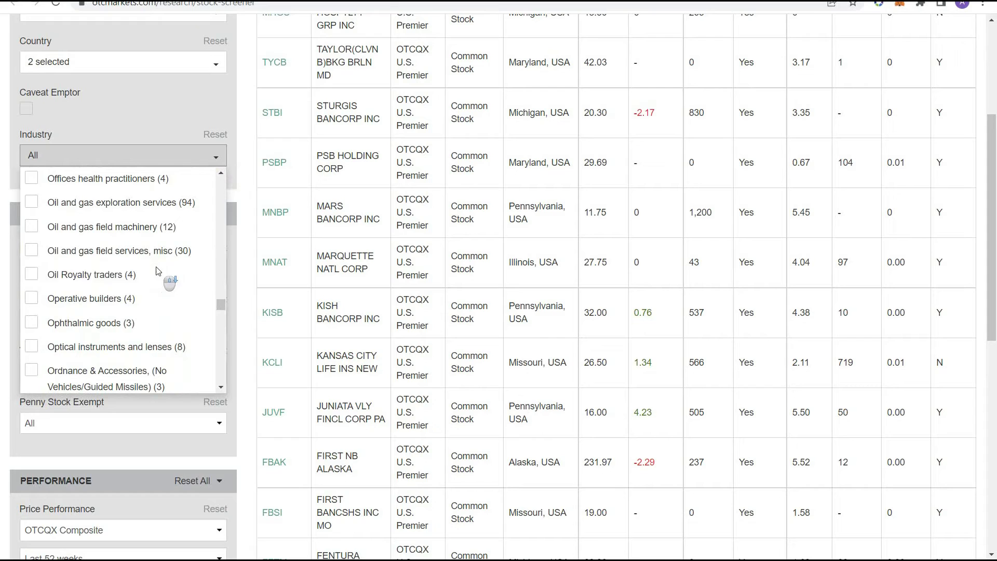
pyautogui.scroll(-15, 156, 270)
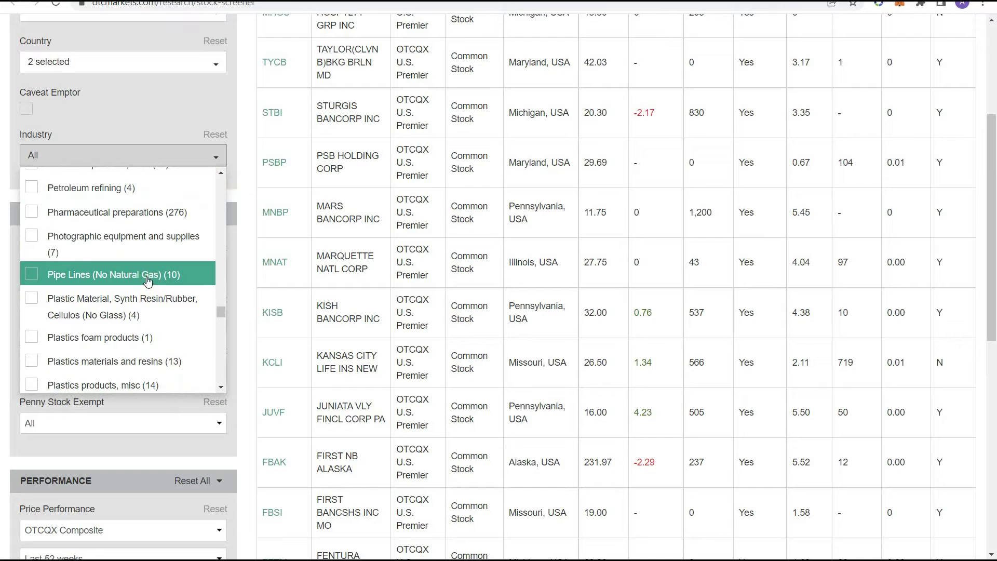
pyautogui.scroll(-8, 148, 283)
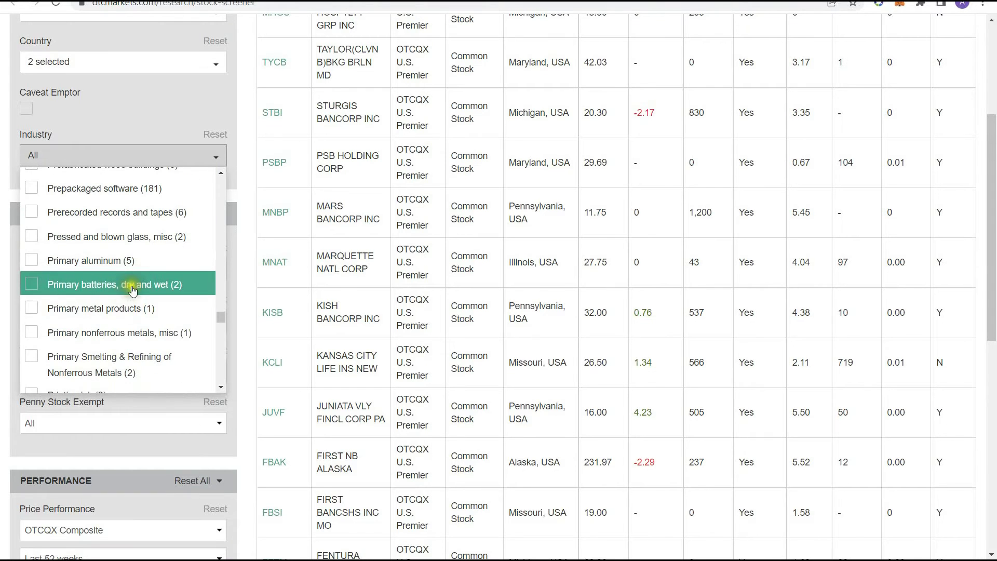
pyautogui.scroll(15, 147, 291)
pyautogui.scroll(20, 147, 290)
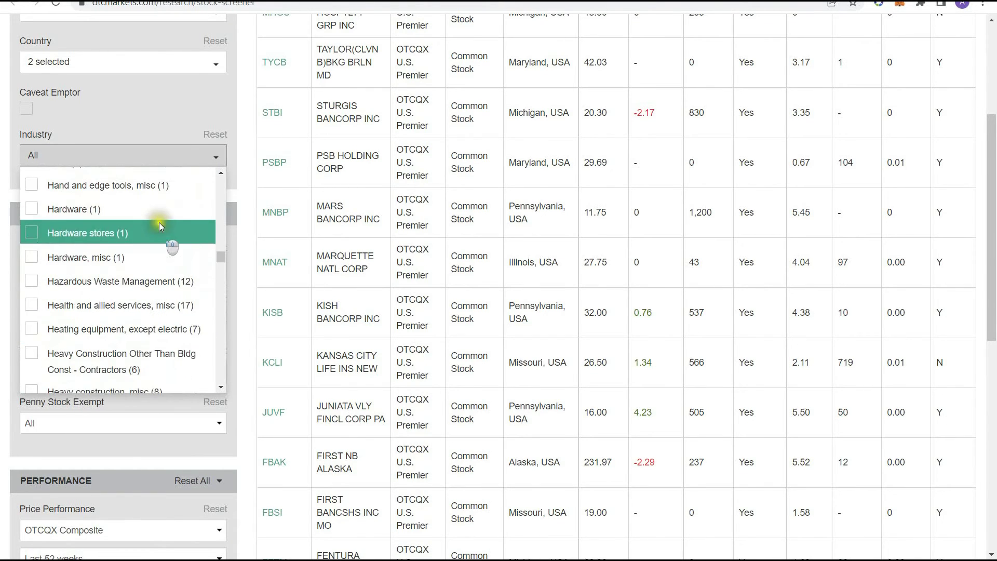
pyautogui.scroll(10, 162, 230)
pyautogui.scroll(-5, 158, 247)
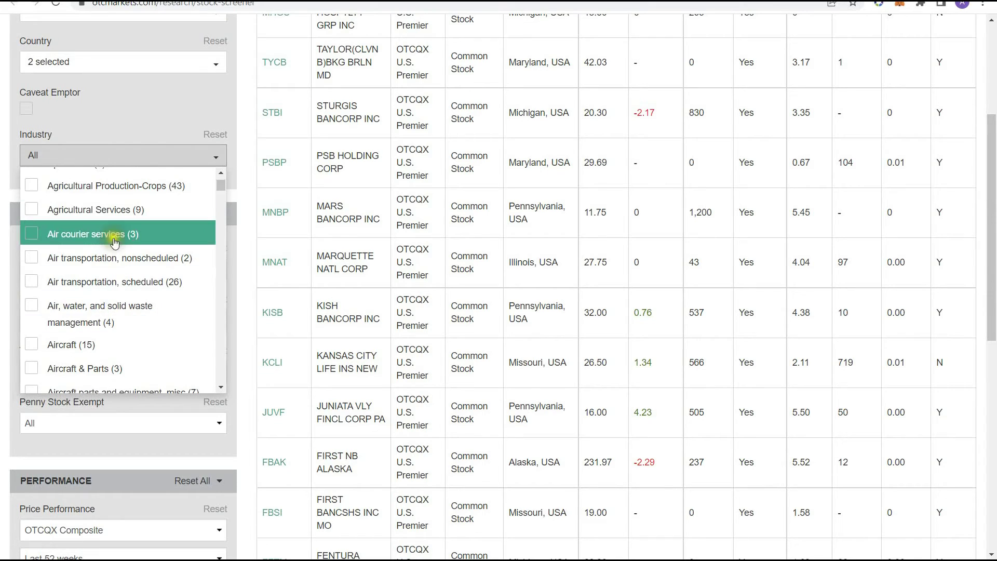
pyautogui.click(238, 136)
# Restrict the securities to a minimum price change of -20% over the last 52 weeks and look over the available intervals.
pyautogui.scroll(-2, 245, 162)
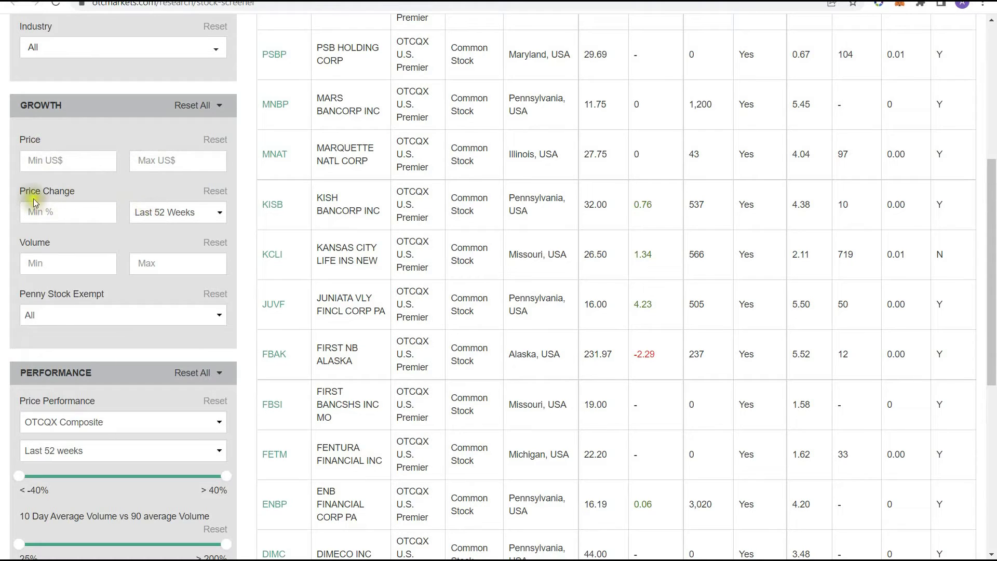
pyautogui.moveTo(32, 194)
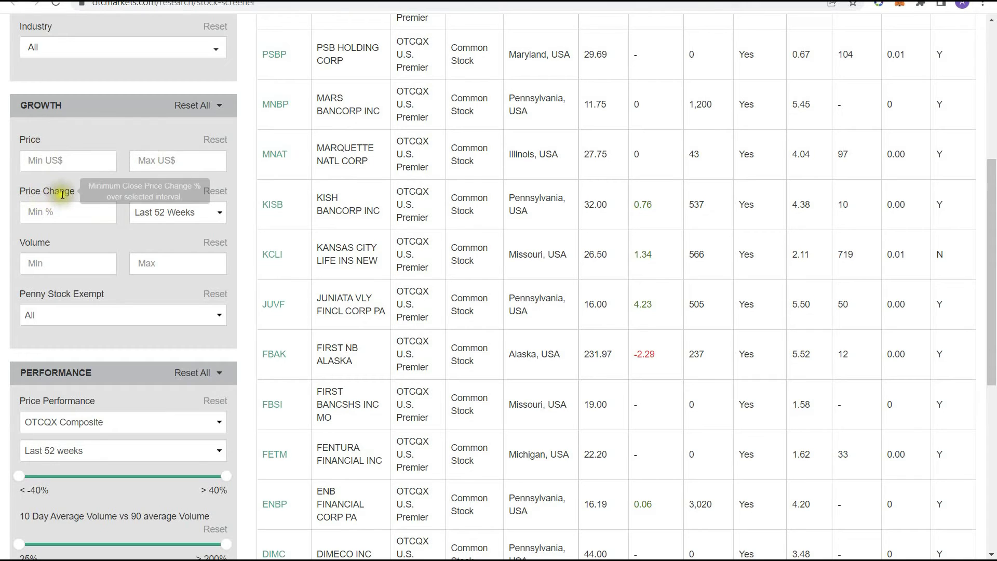
pyautogui.click(52, 208)
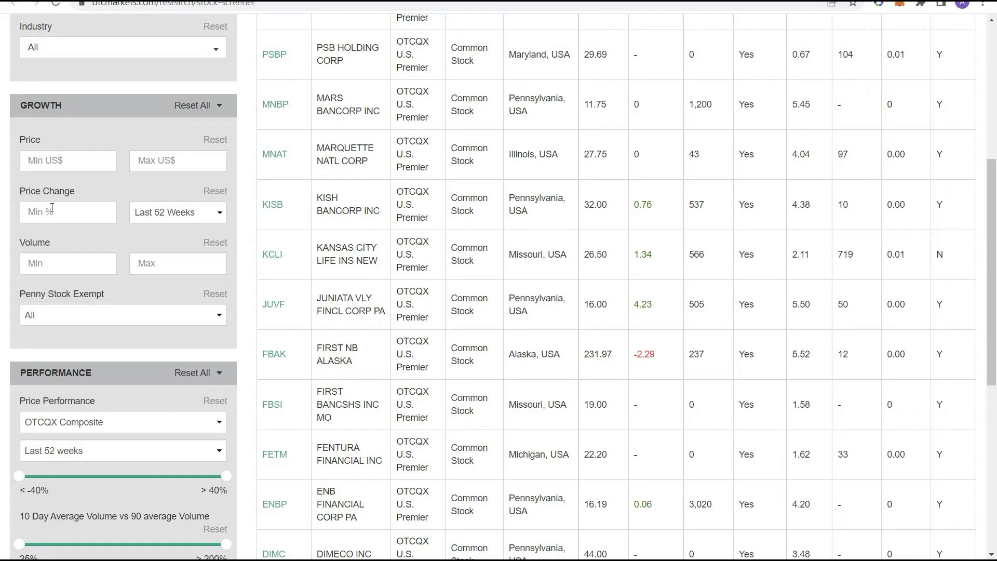
pyautogui.write('-20')
pyautogui.click(176, 213)
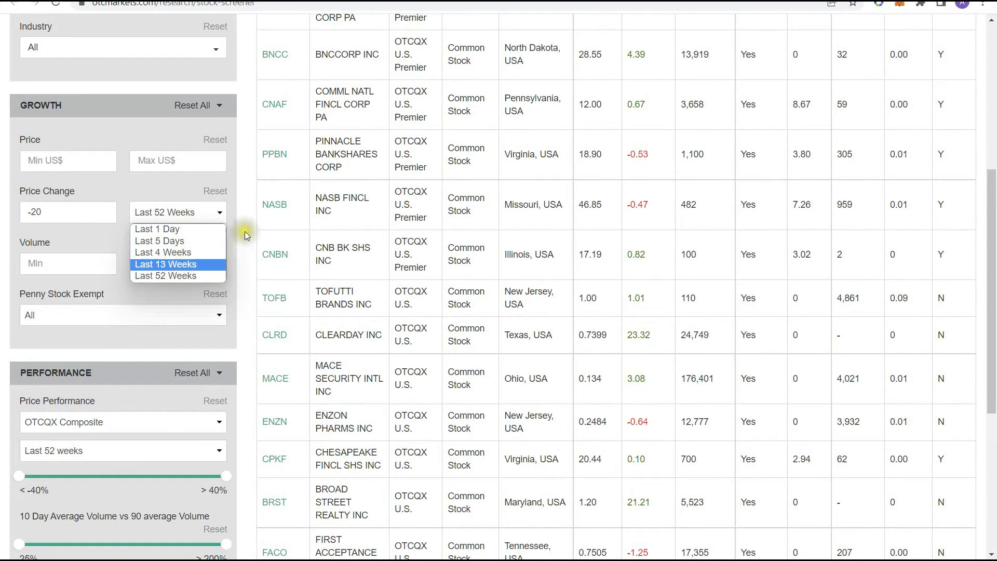
pyautogui.scroll(6, 244, 231)
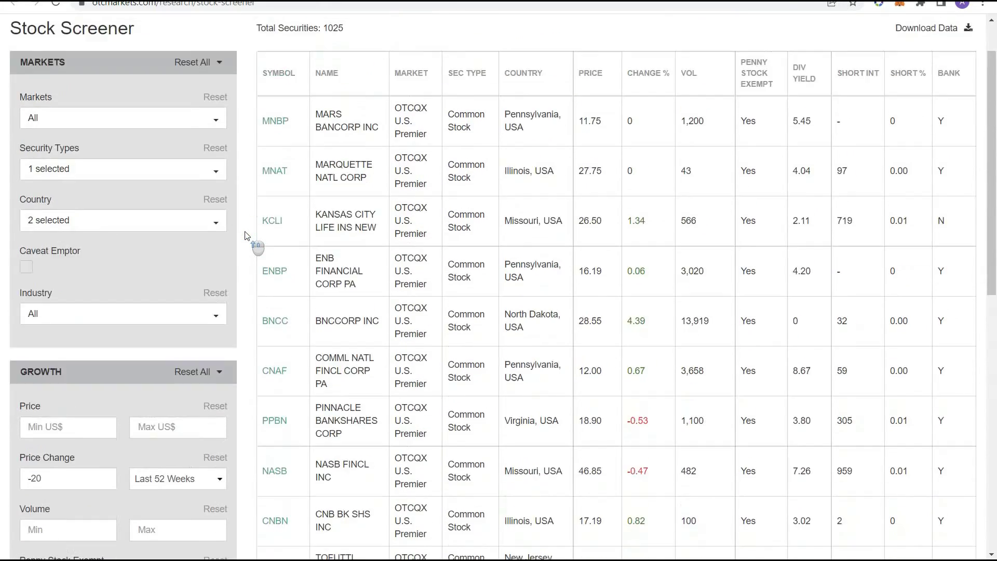
pyautogui.scroll(1, 245, 235)
pyautogui.scroll(-4, 241, 267)
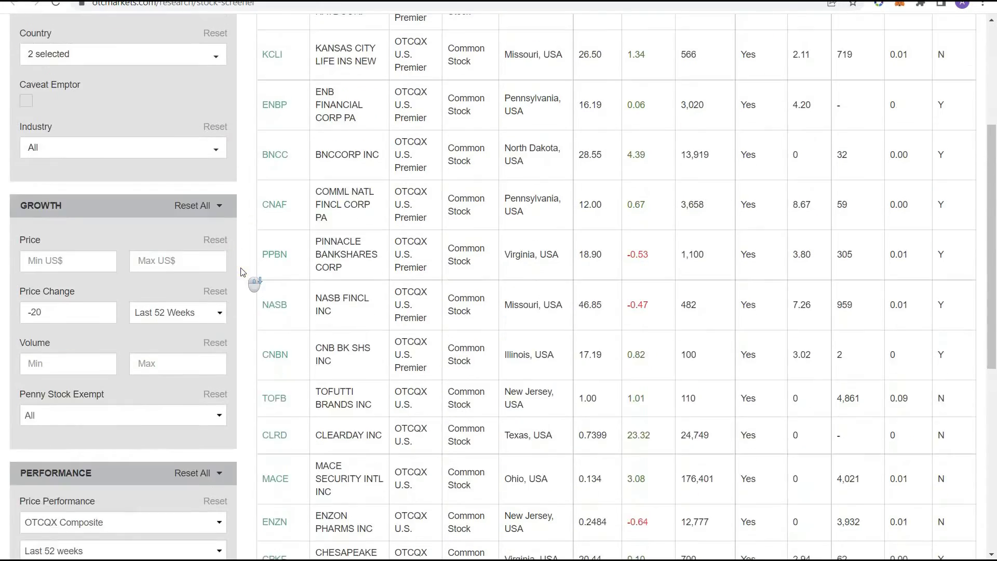
pyautogui.scroll(-2, 241, 269)
# Clear the minimum percentage from the Price Change filter.
pyautogui.click(102, 216)
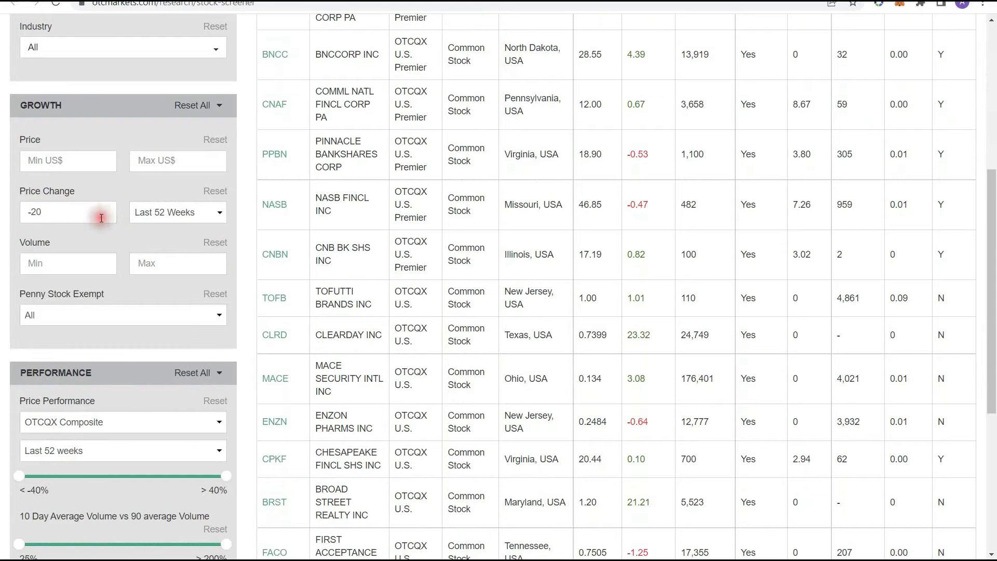
pyautogui.press('BackSpace')
pyautogui.press('BackSpace')
pyautogui.press('BackSpace')
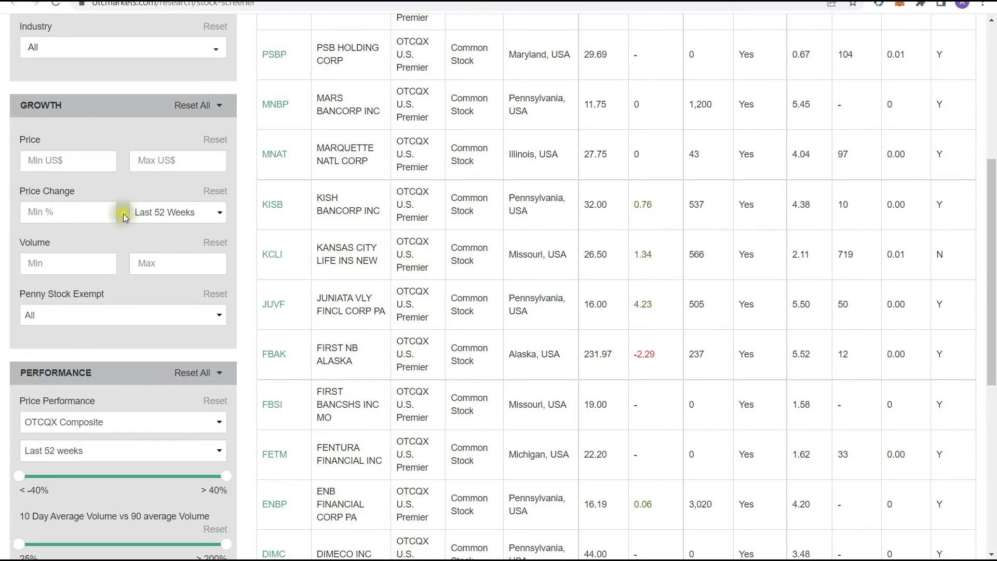
# Restrict the screener to dividend payers and look over the filtered securities.
pyautogui.scroll(-4, 165, 237)
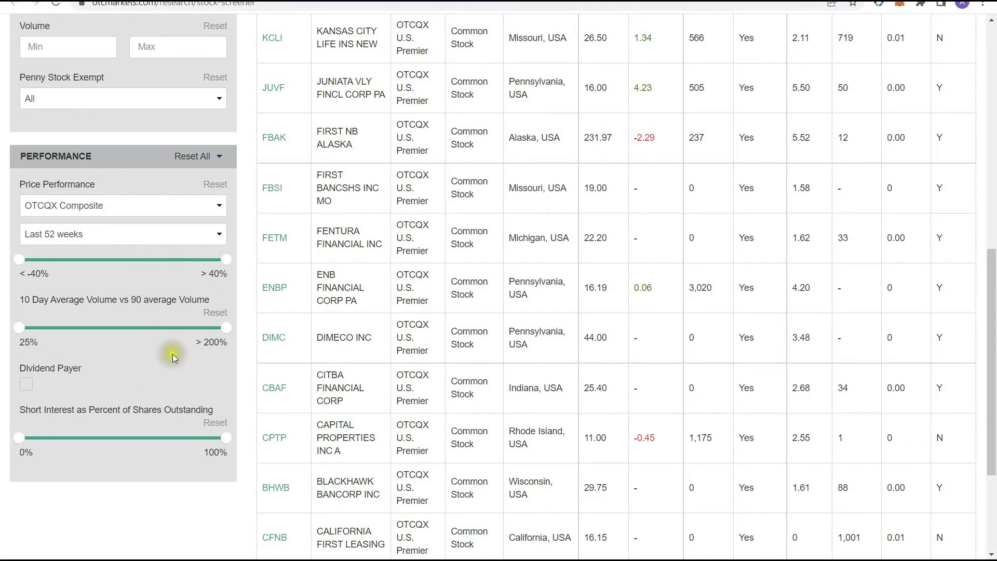
pyautogui.click(26, 384)
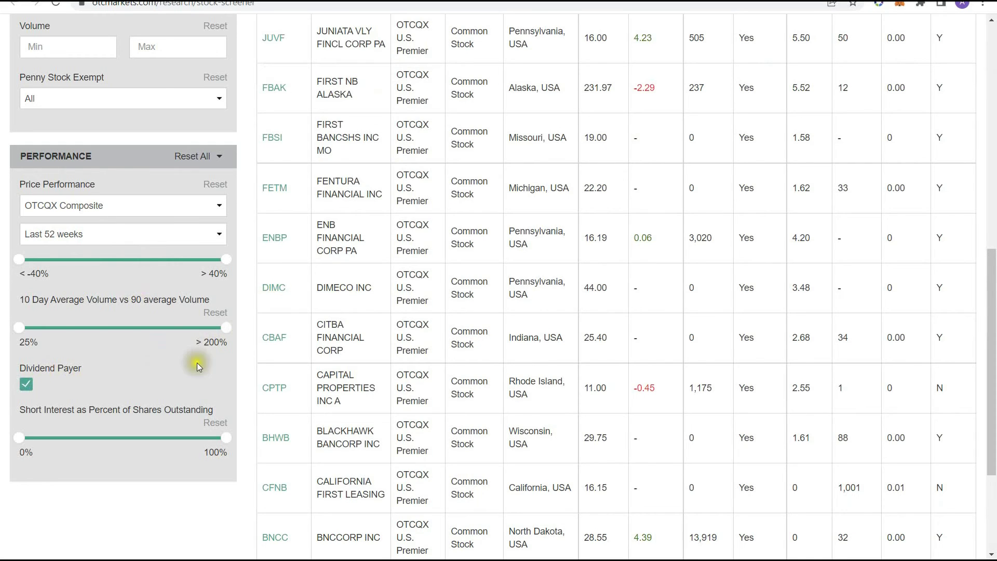
pyautogui.scroll(6, 332, 298)
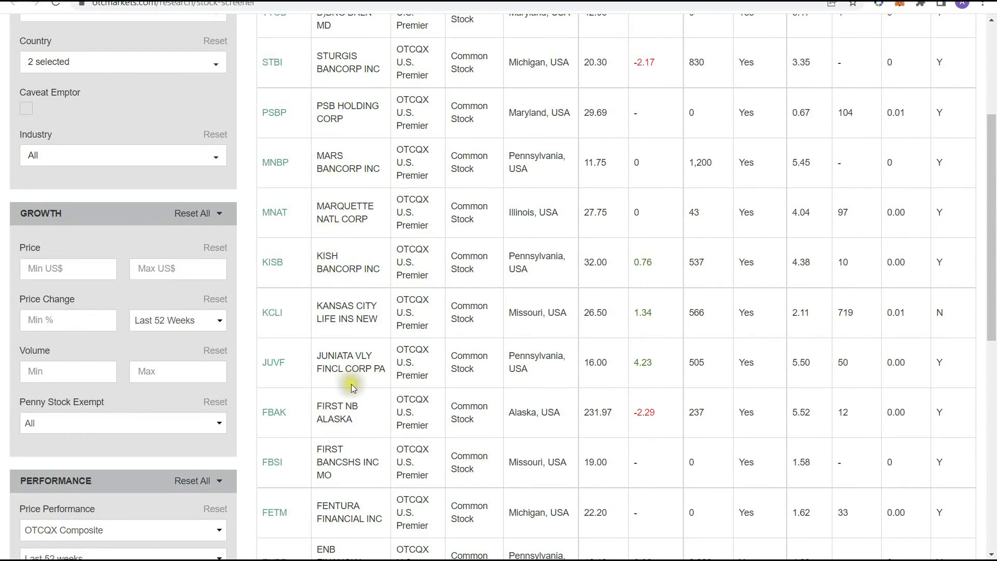
pyautogui.scroll(-1, 351, 386)
pyautogui.scroll(-3, 352, 387)
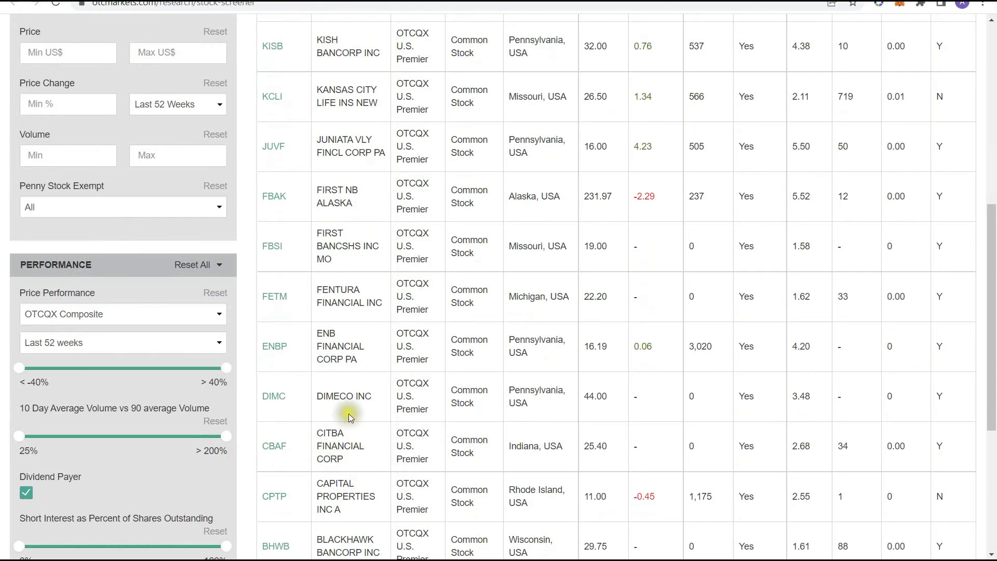
pyautogui.scroll(4, 348, 414)
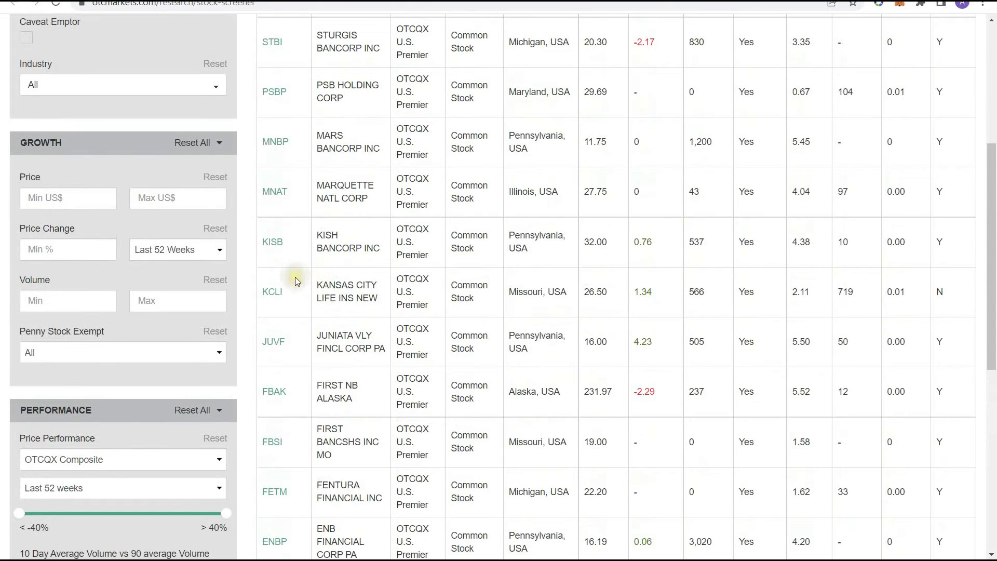
pyautogui.scroll(4, 295, 277)
pyautogui.scroll(-2, 295, 279)
pyautogui.scroll(-1, 294, 279)
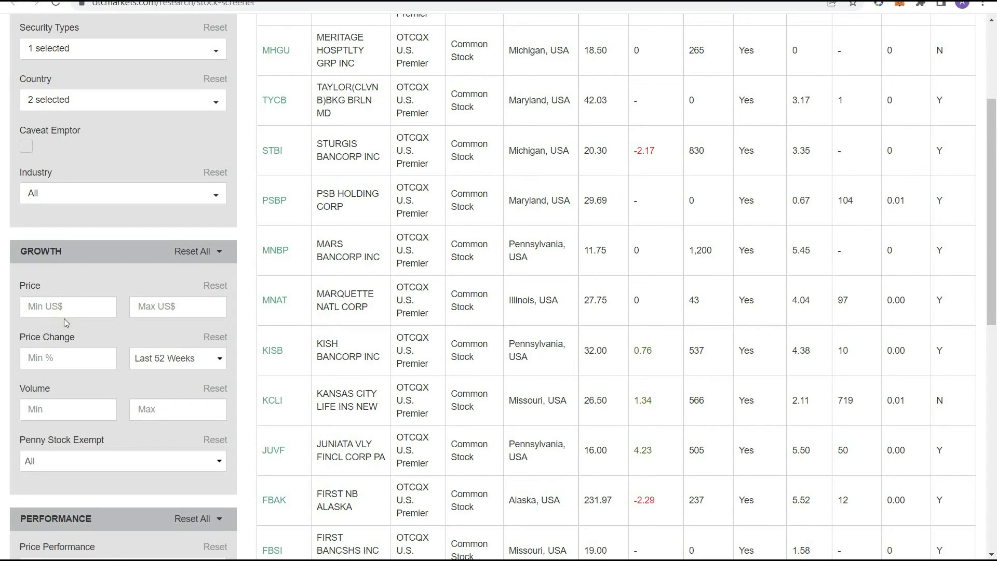
# Set the minimum price to US$1000 and look over the filtered securities.
pyautogui.click(79, 306)
pyautogui.write('10')
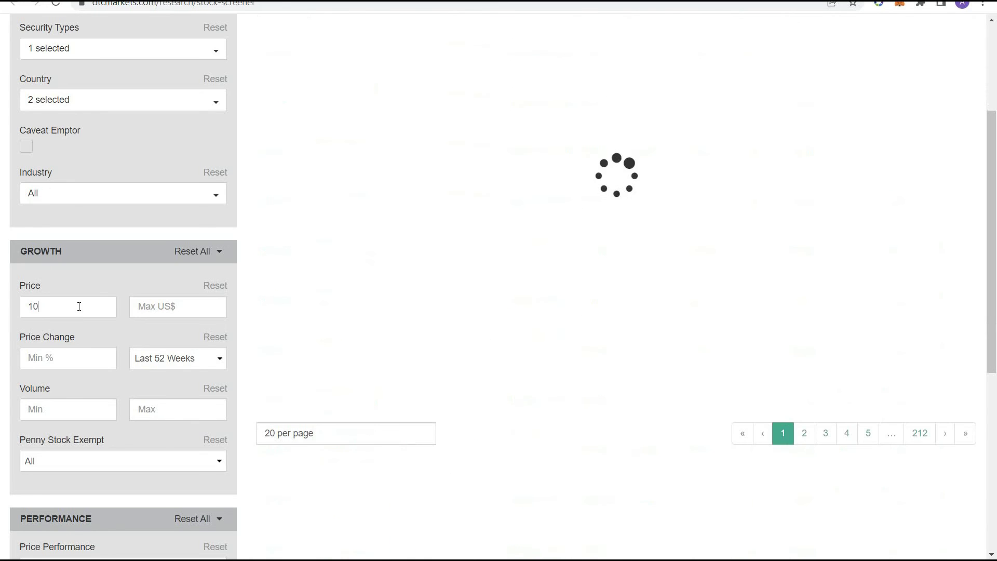
pyautogui.write('00')
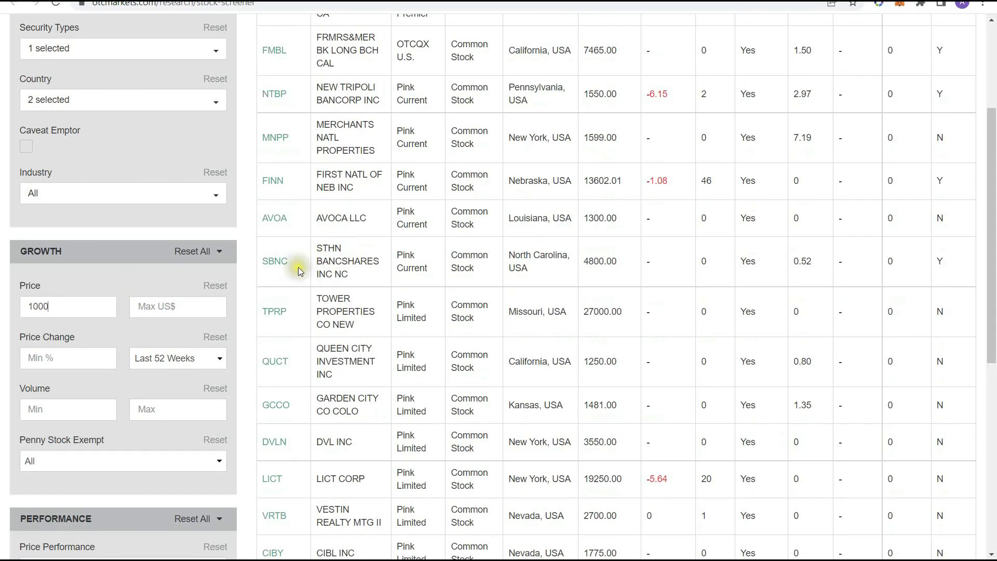
pyautogui.scroll(4, 291, 267)
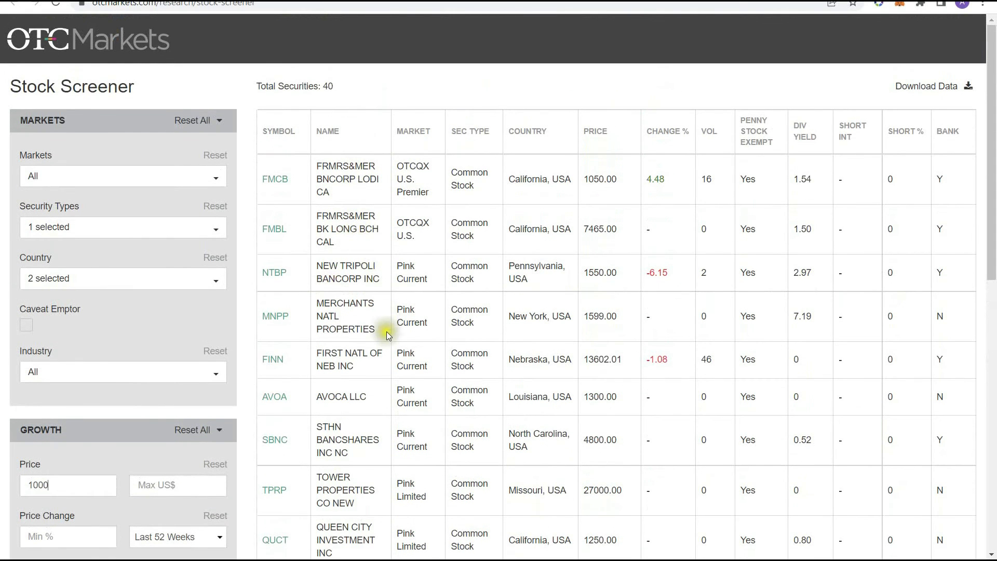
pyautogui.scroll(-5, 387, 329)
pyautogui.scroll(5, 387, 329)
pyautogui.scroll(-2, 384, 330)
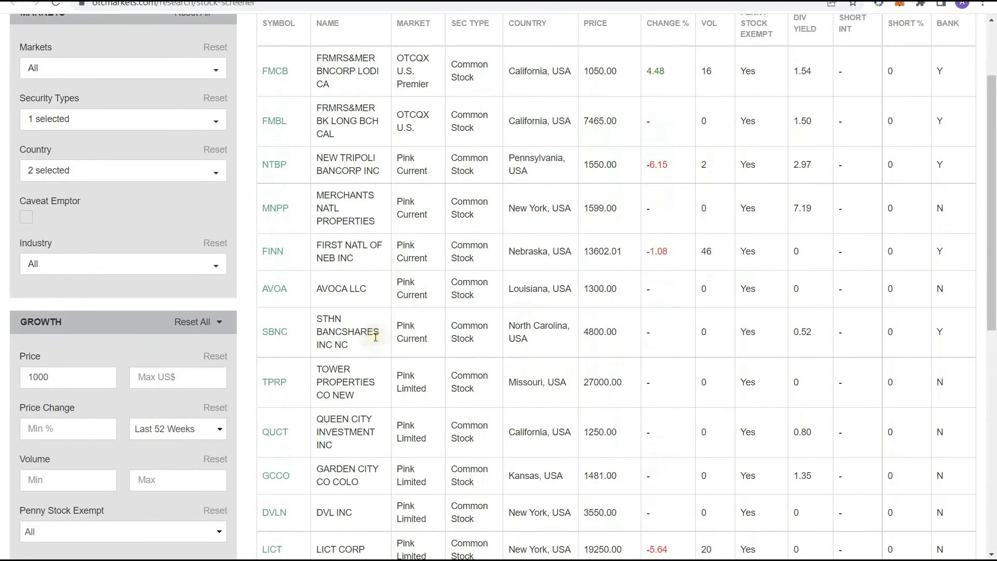
# Check the first options of the Industry filter again without choosing one.
pyautogui.click(197, 264)
pyautogui.scroll(5, 155, 351)
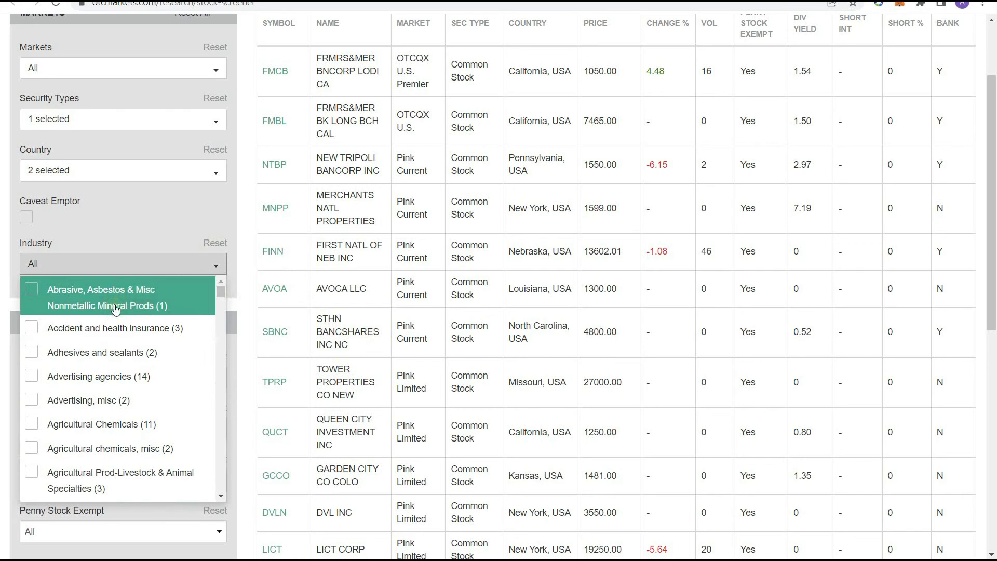
pyautogui.click(254, 227)
pyautogui.scroll(2, 477, 177)
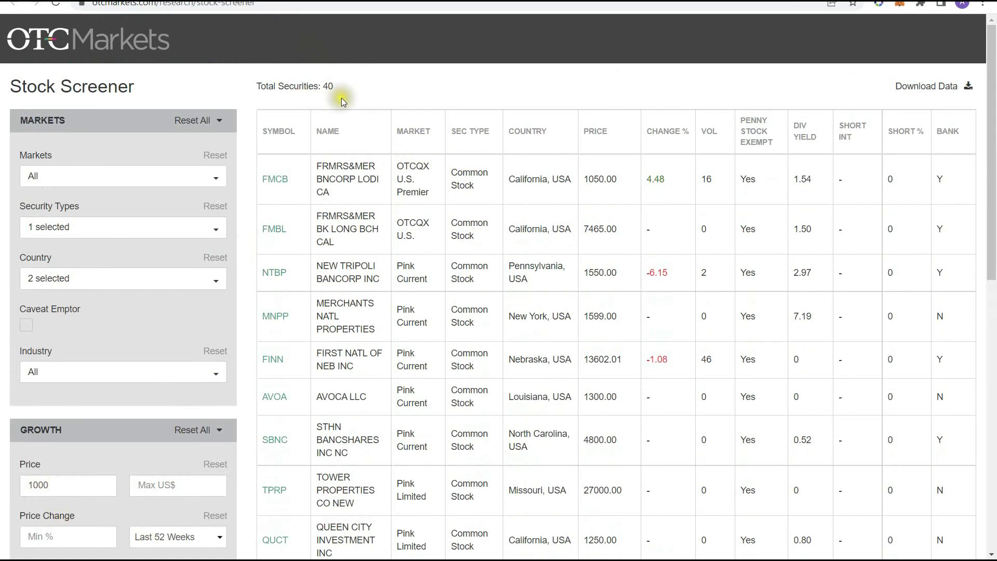
# Examine the securities priced above US$1000, comparing their market tiers, countries, prices and volumes.
pyautogui.scroll(-4, 420, 190)
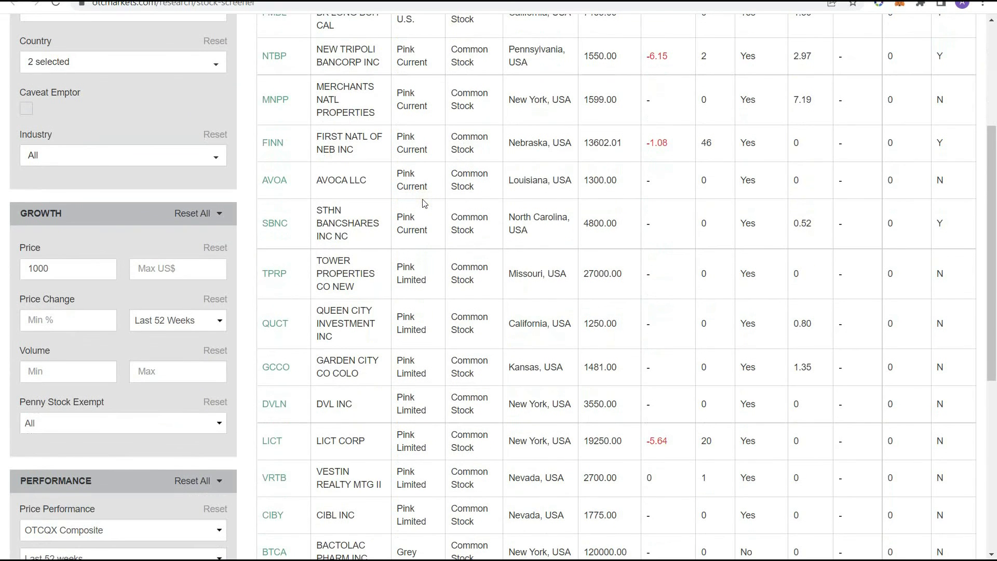
pyautogui.scroll(-6, 425, 203)
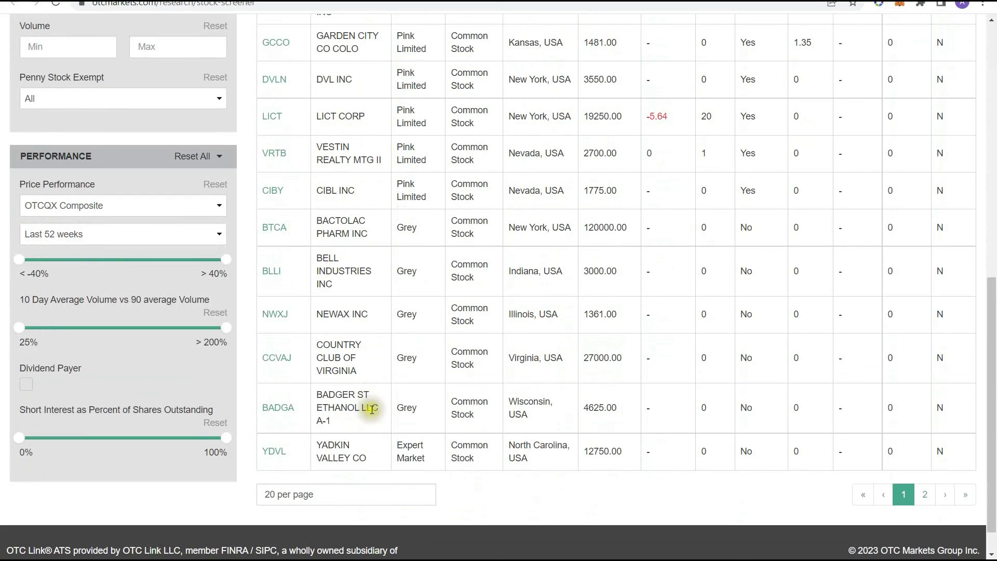
pyautogui.scroll(11, 375, 407)
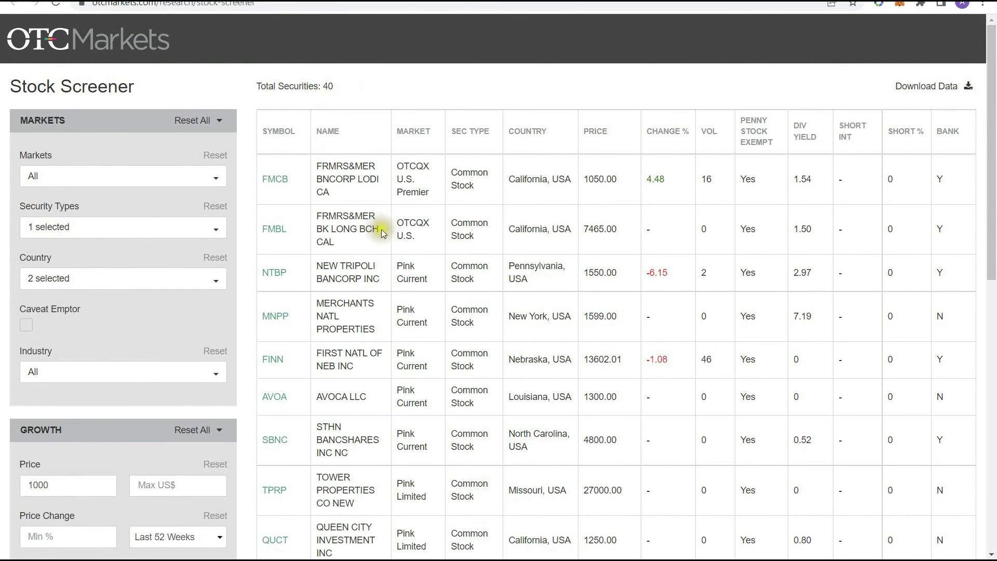
pyautogui.scroll(-2, 374, 228)
pyautogui.scroll(-2, 378, 232)
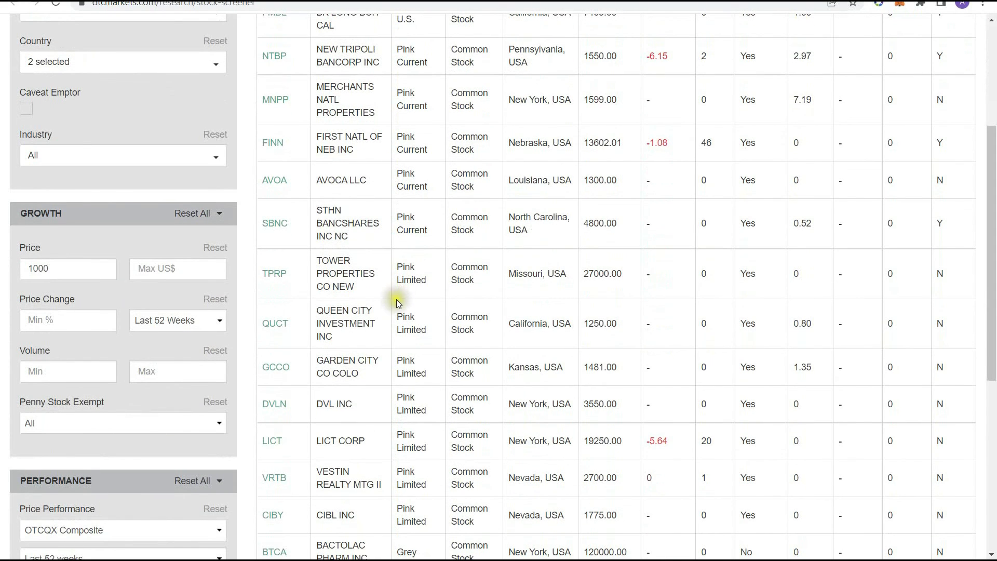
pyautogui.scroll(-2, 395, 304)
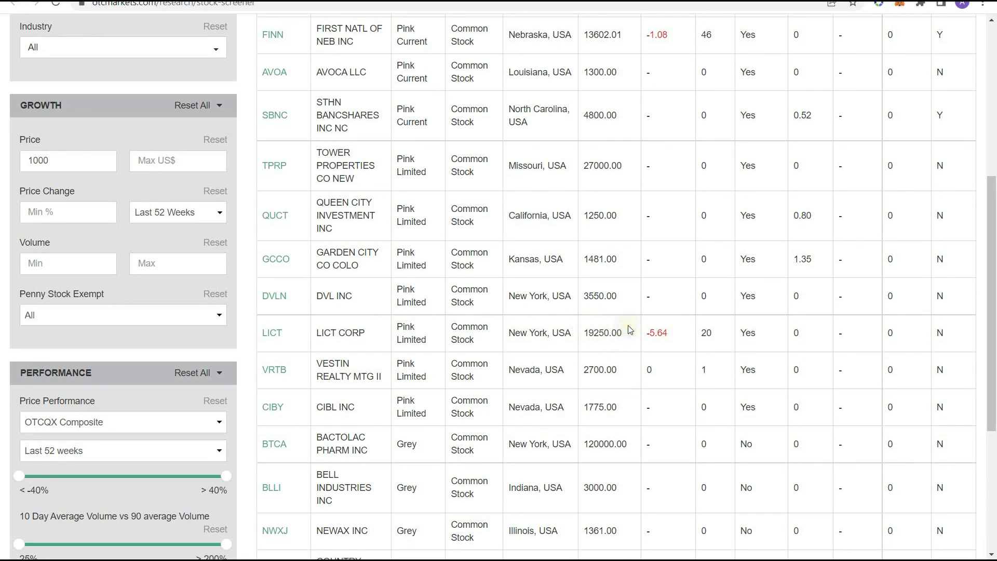
pyautogui.scroll(-2, 630, 330)
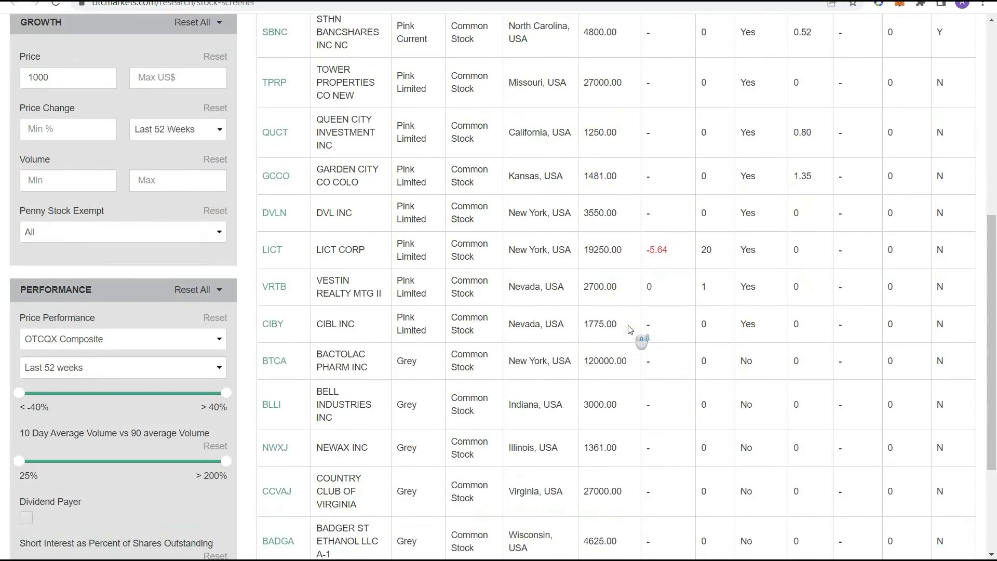
pyautogui.scroll(8, 637, 319)
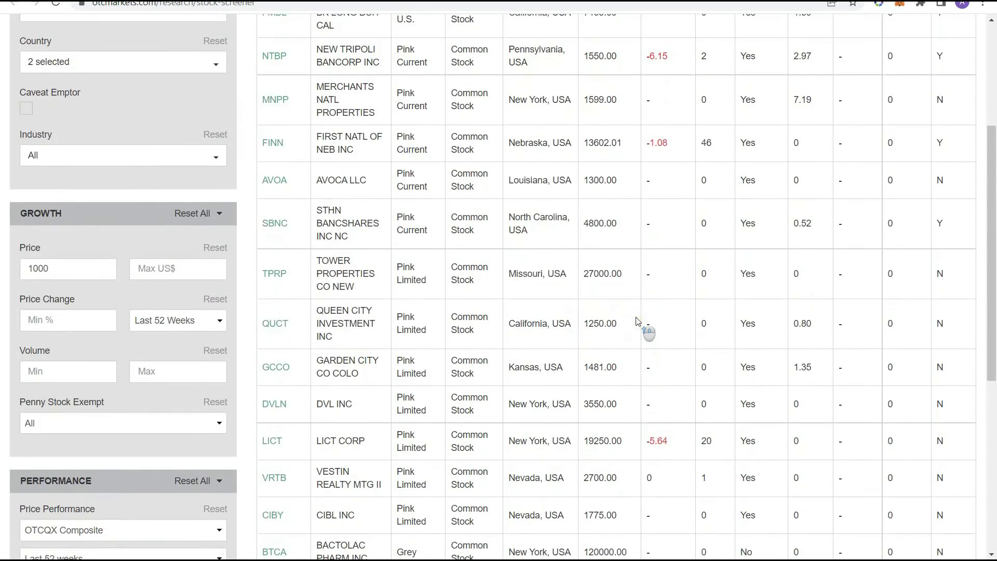